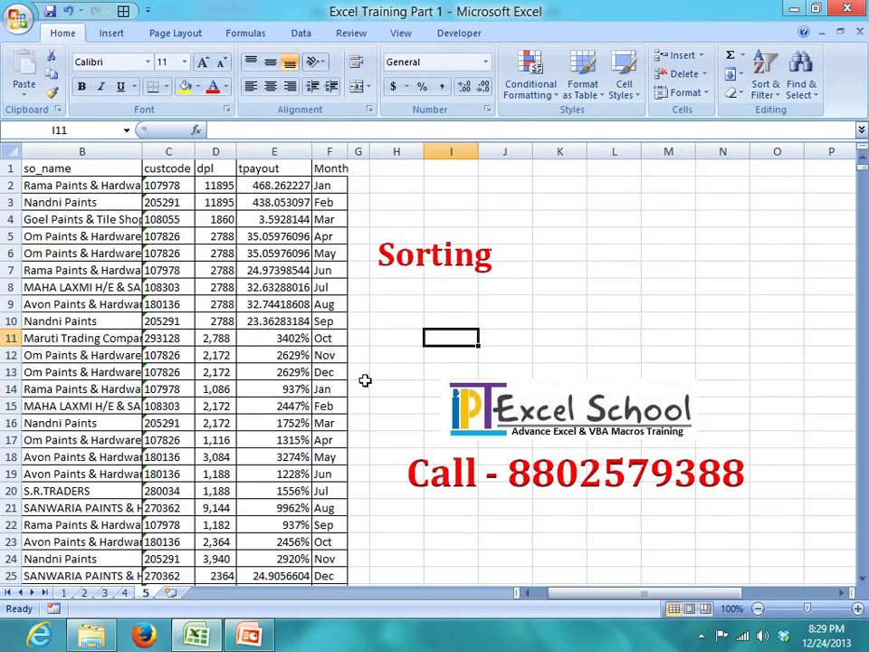
- Survey the table's Date, so_name, Month, tpayout and dpl headers and its last row
click(113, 162)
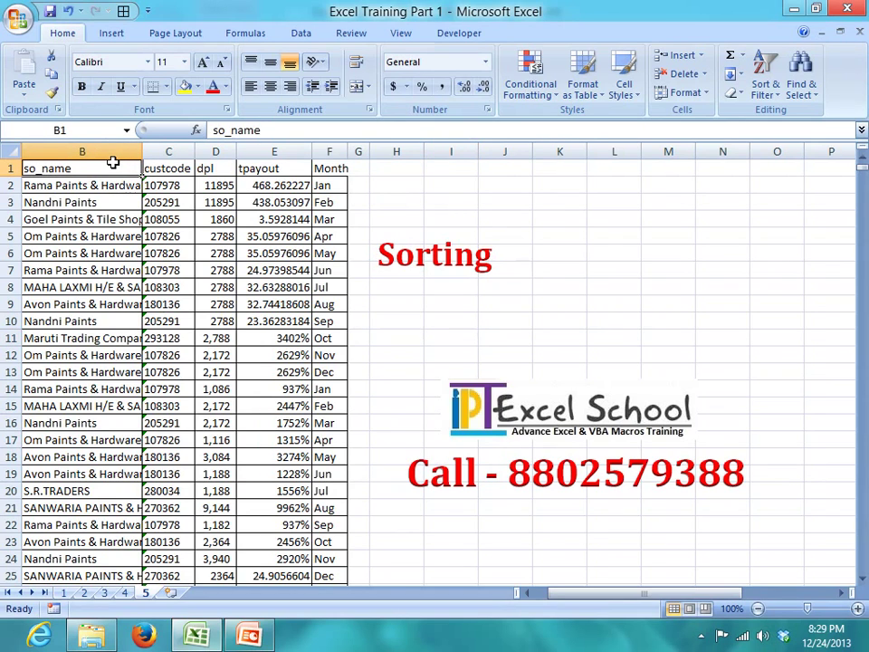
key(Left)
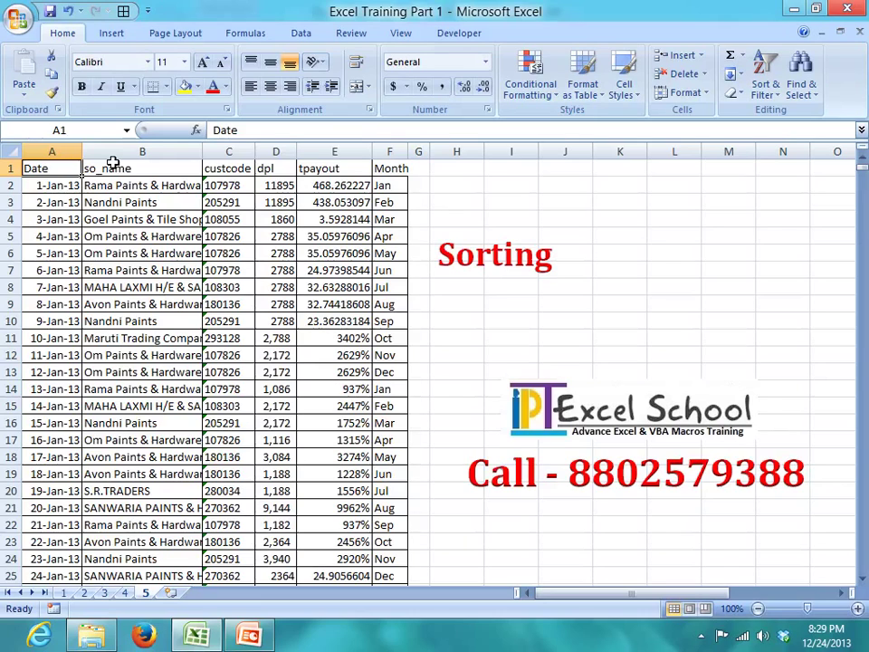
click(58, 202)
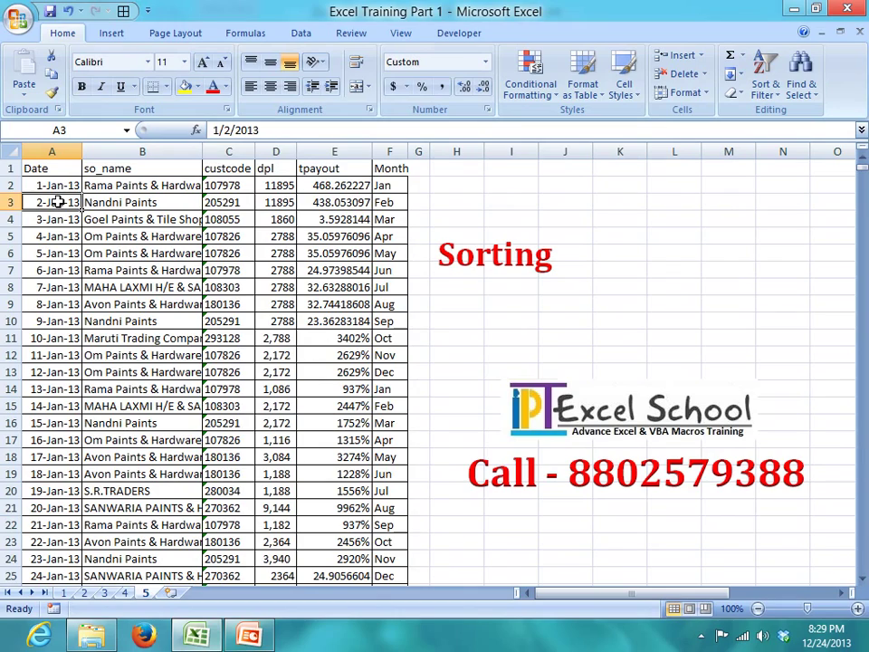
key(ctrl+Down)
key(ctrl+Up)
key(Right)
key(Right)
key(Right)
key(Right)
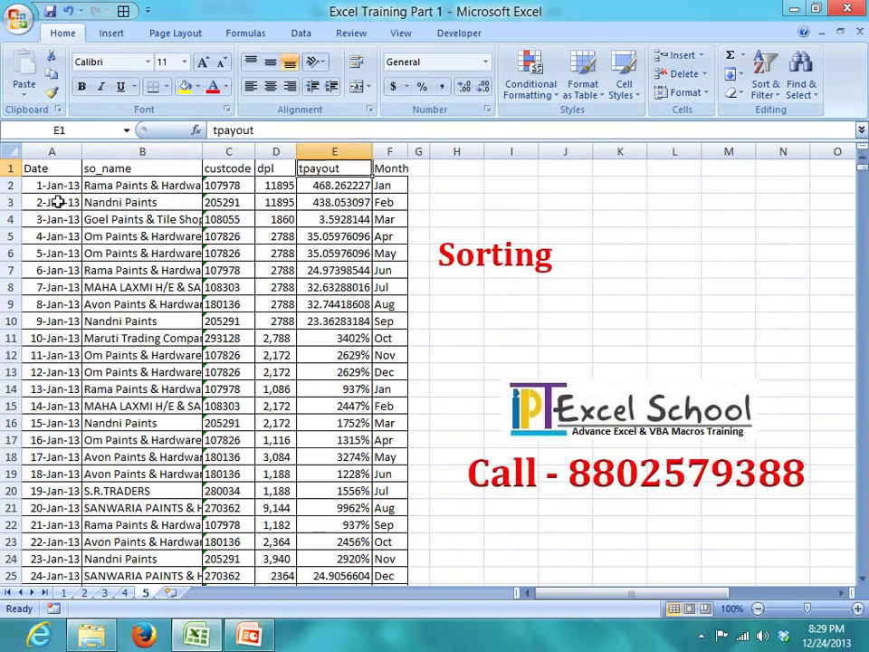
key(Right)
key(ctrl+Down)
key(ctrl+Up)
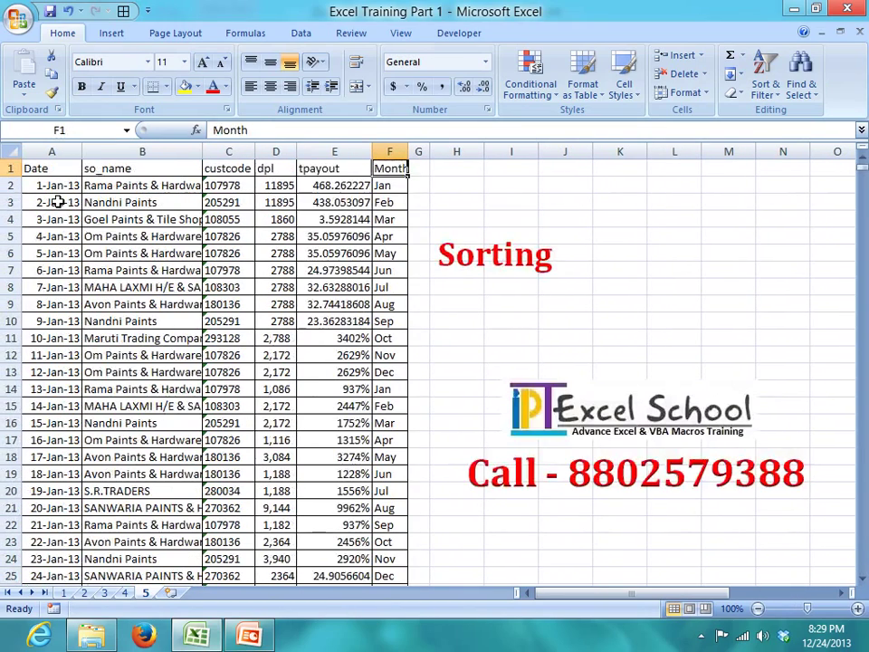
key(Left)
key(Left)
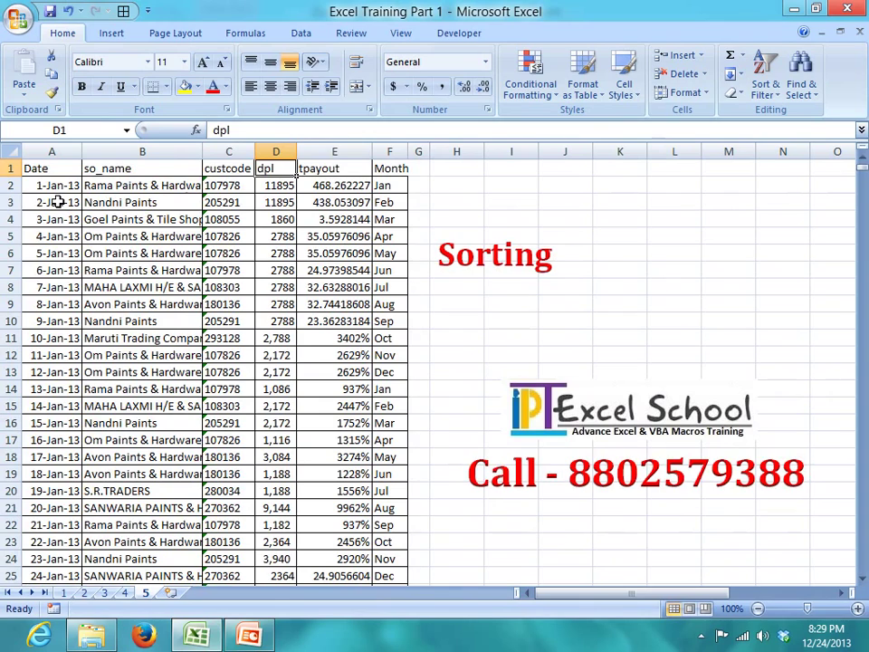
key(Left)
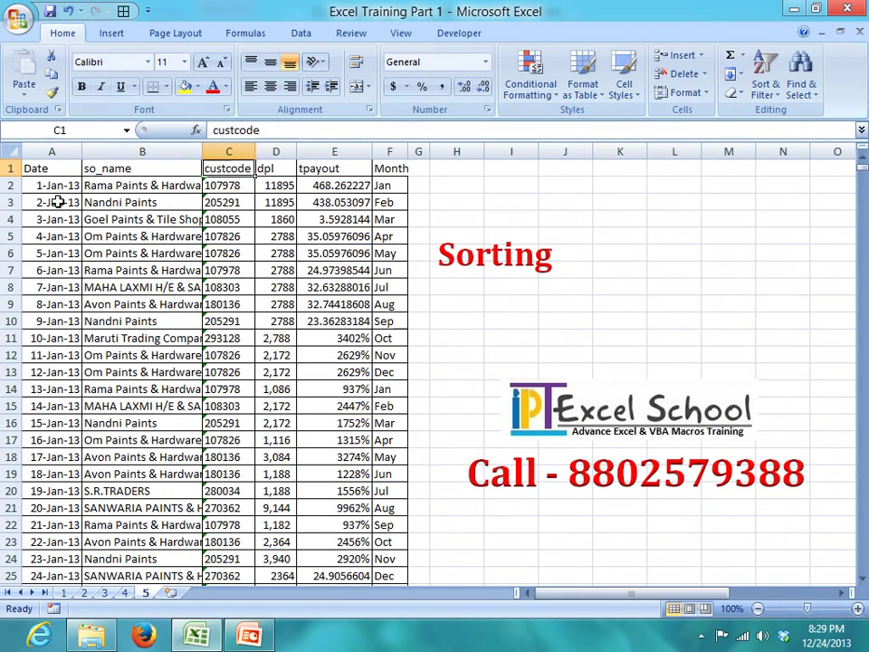
key(Left)
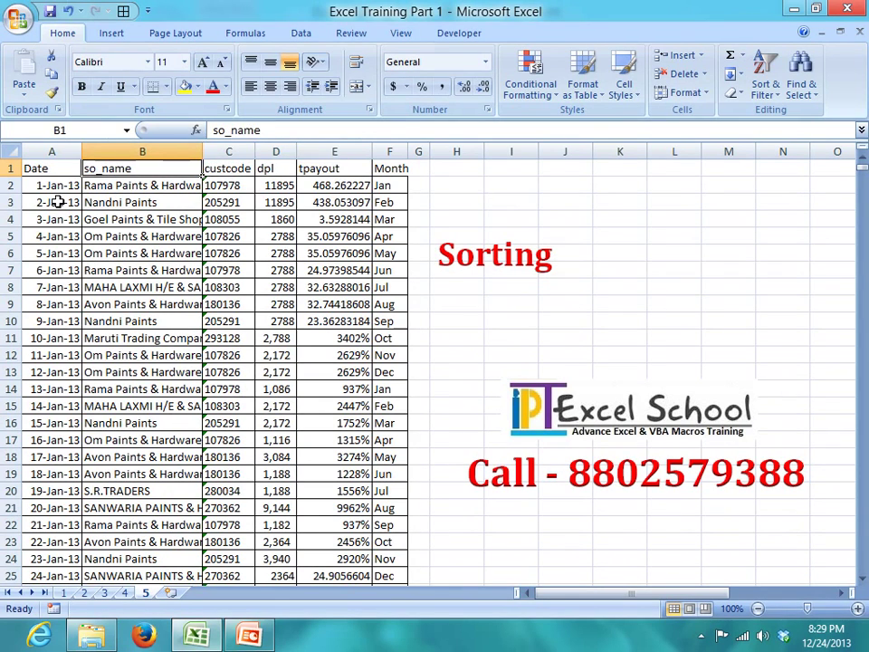
key(Down)
key(Down)
key(Down)
key(Down)
key(Down)
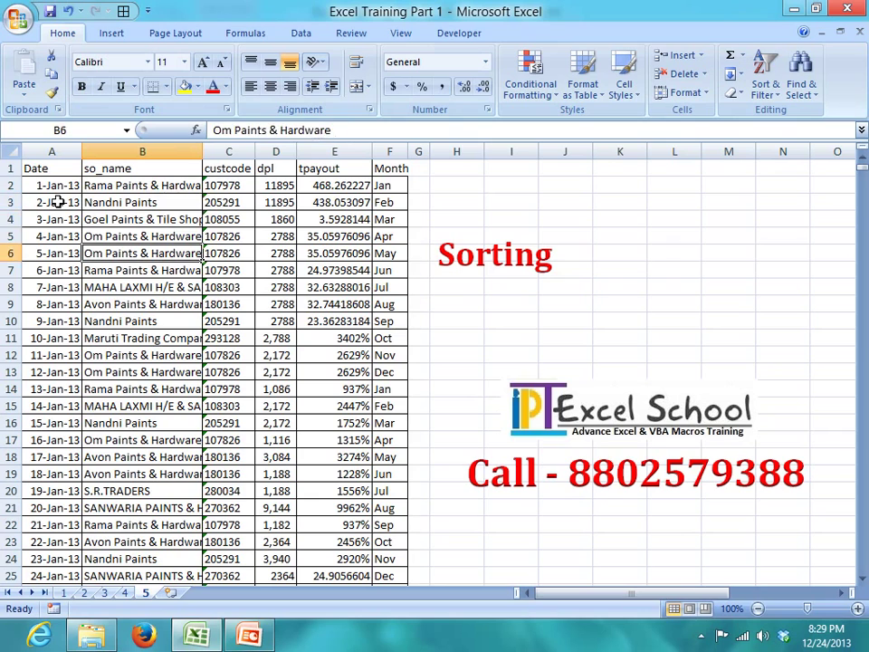
key(Down)
key(Down)
key(Down)
- Insert a blank row at row 10 and select the data block above it
key(shift+space)
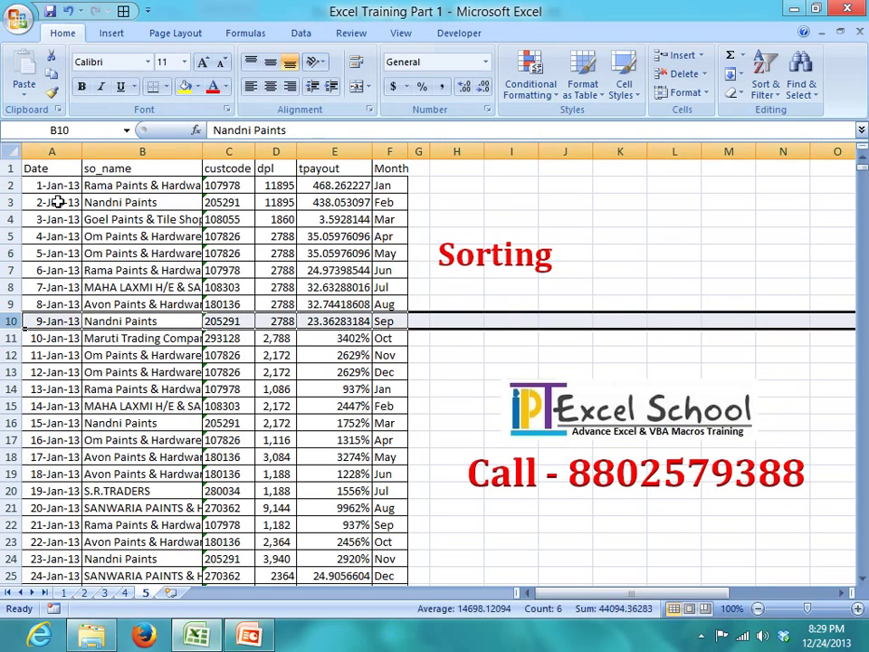
key(ctrl+shift+plus)
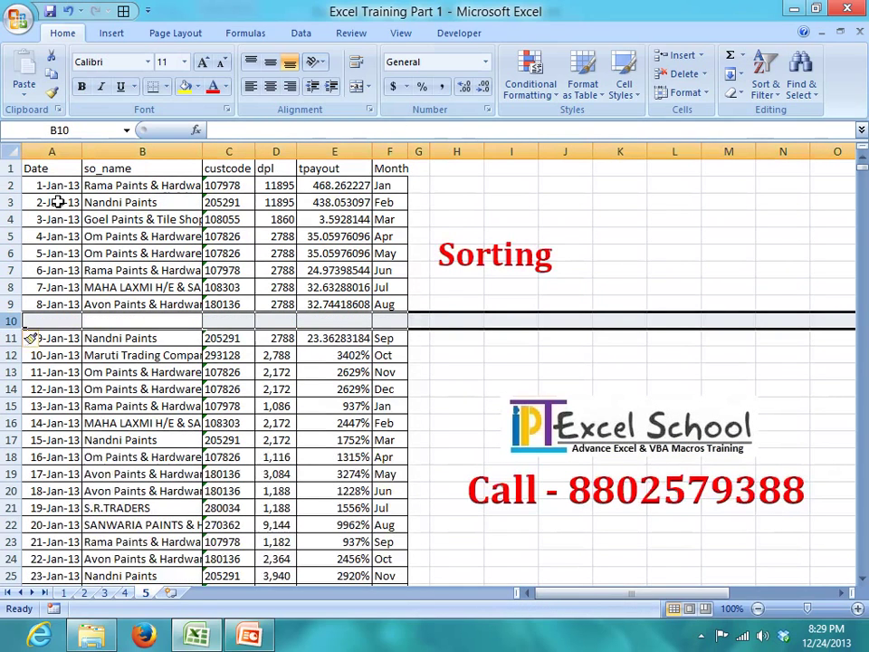
key(Up)
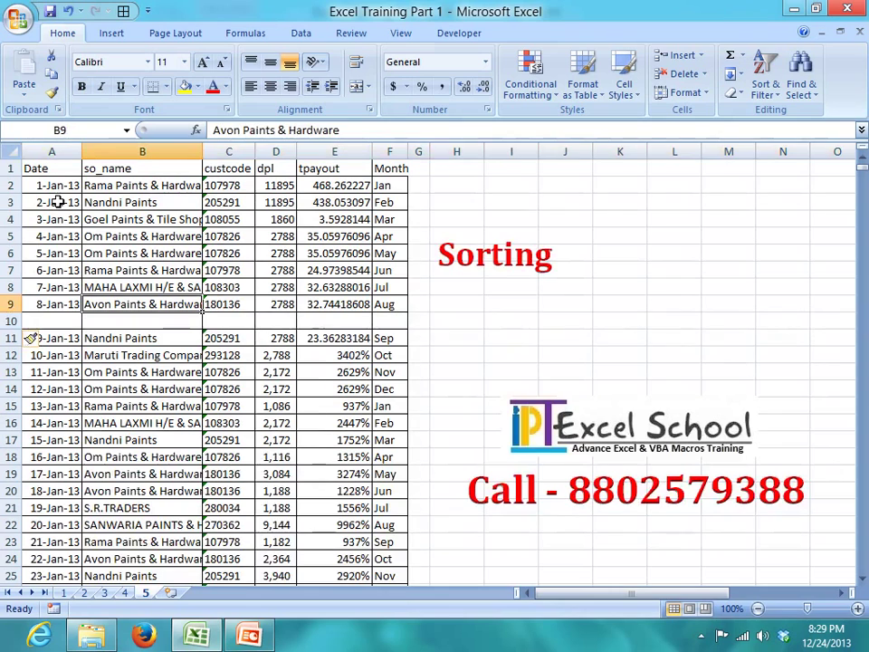
key(ctrl+Up)
key(Left)
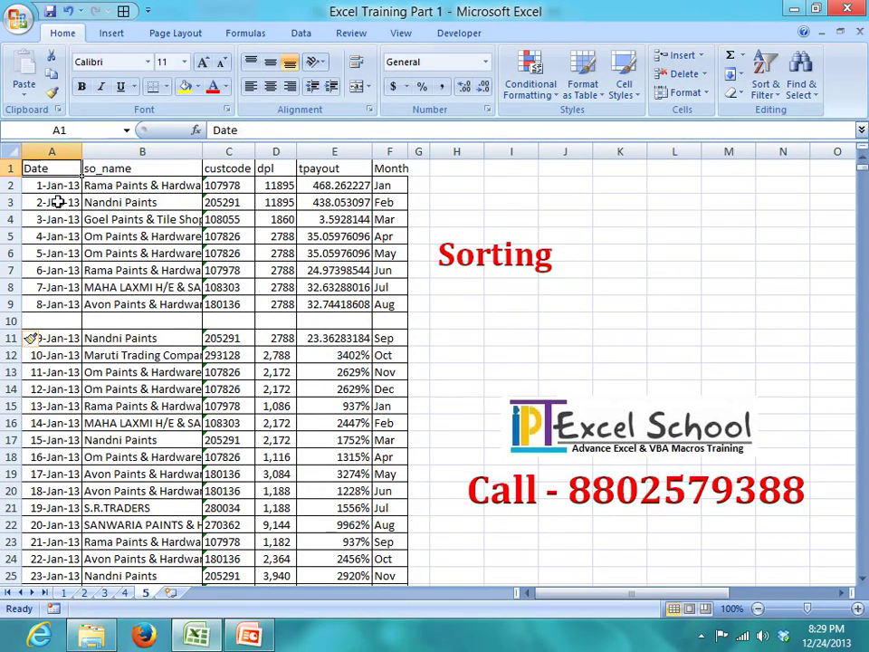
key(ctrl+a)
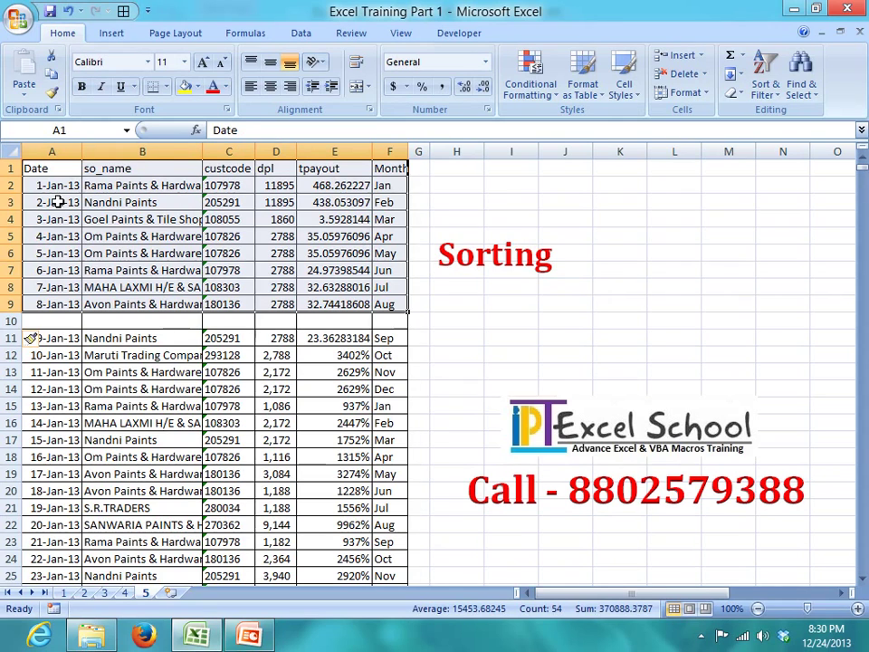
- Enter and clear a test 'A' in A10, then delete blank row 10
key(Down)
key(Down)
key(Down)
key(Down)
key(Down)
key(Down)
key(Down)
key(Down)
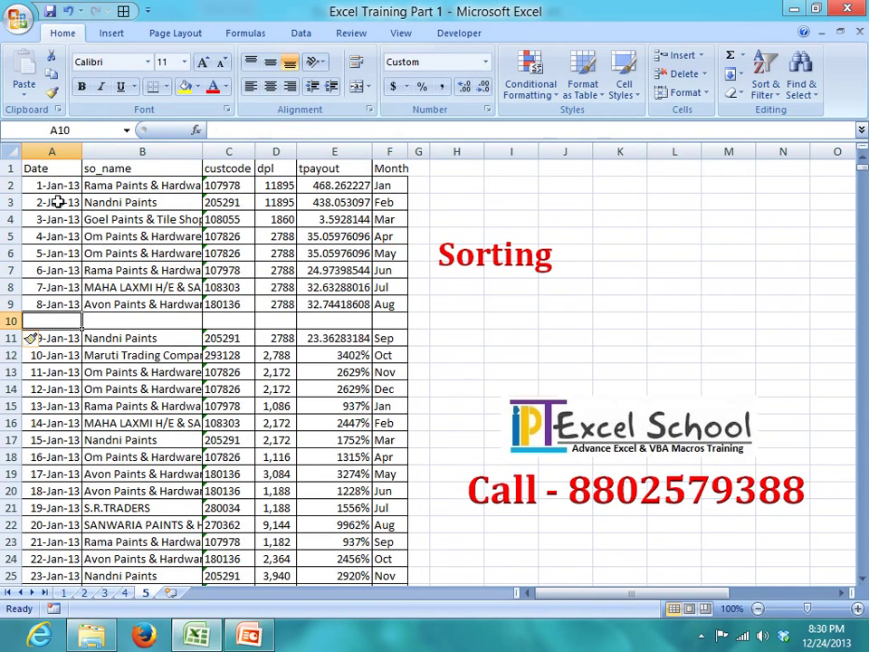
text(A)
key(Tab)
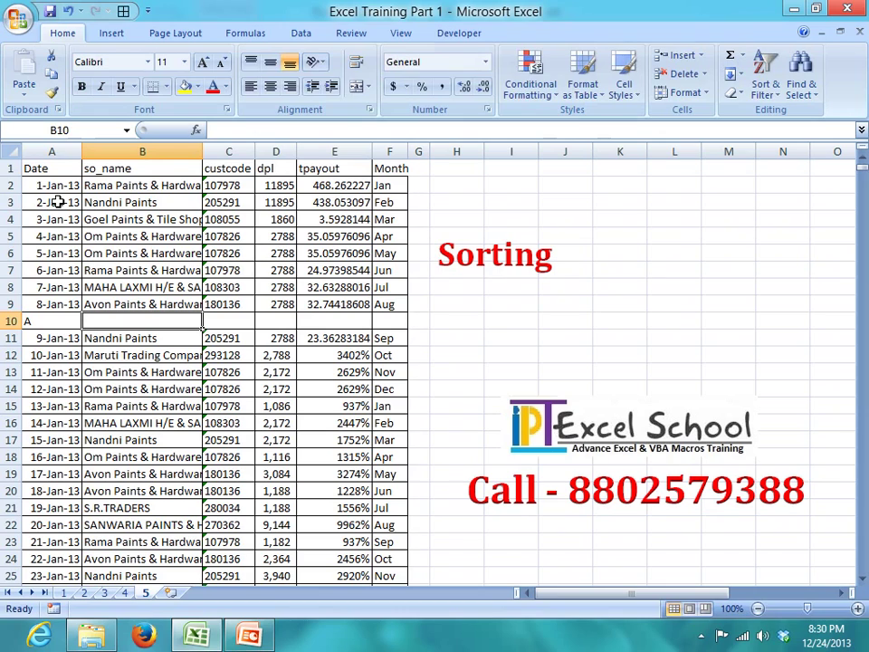
key(Left)
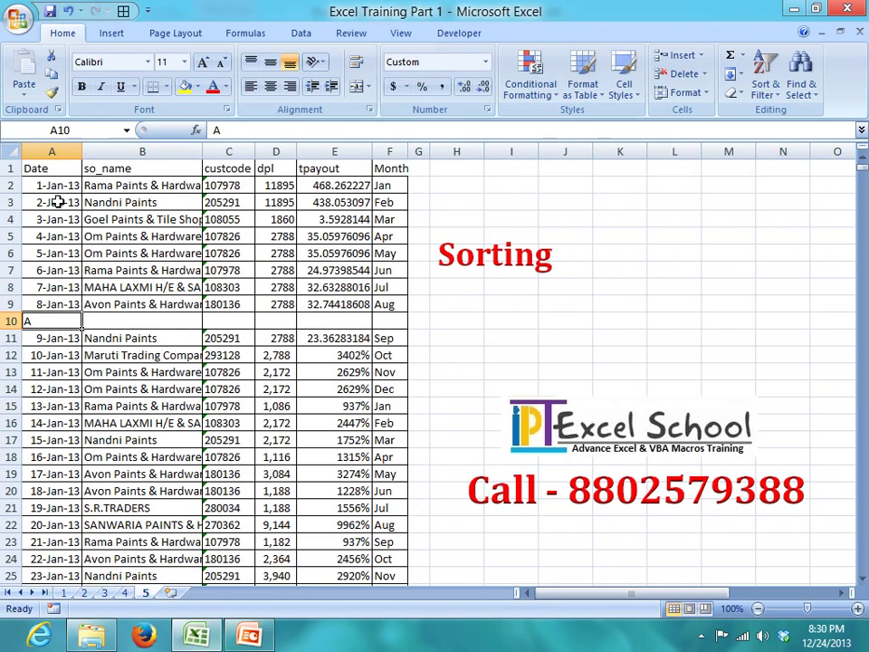
key(Delete)
key(shift+space)
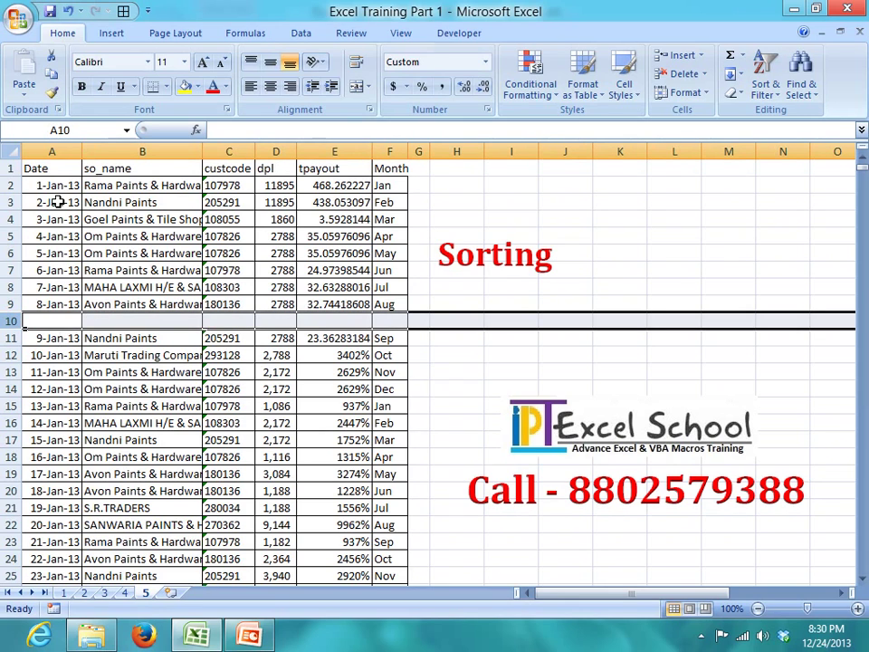
key(ctrl+minus)
key(ctrl+Home)
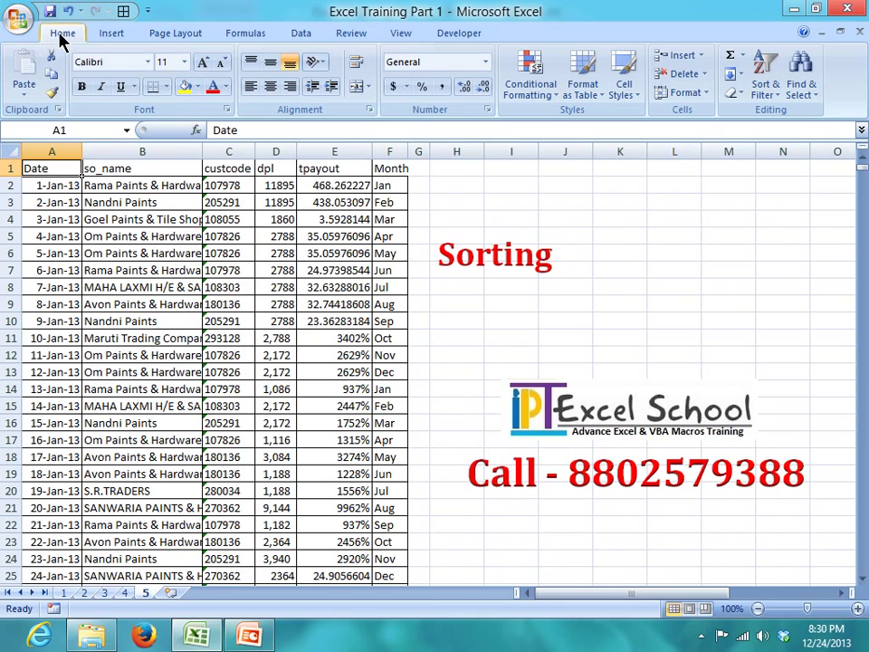
- On the Data tab, select the so_name header cell
click(765, 86)
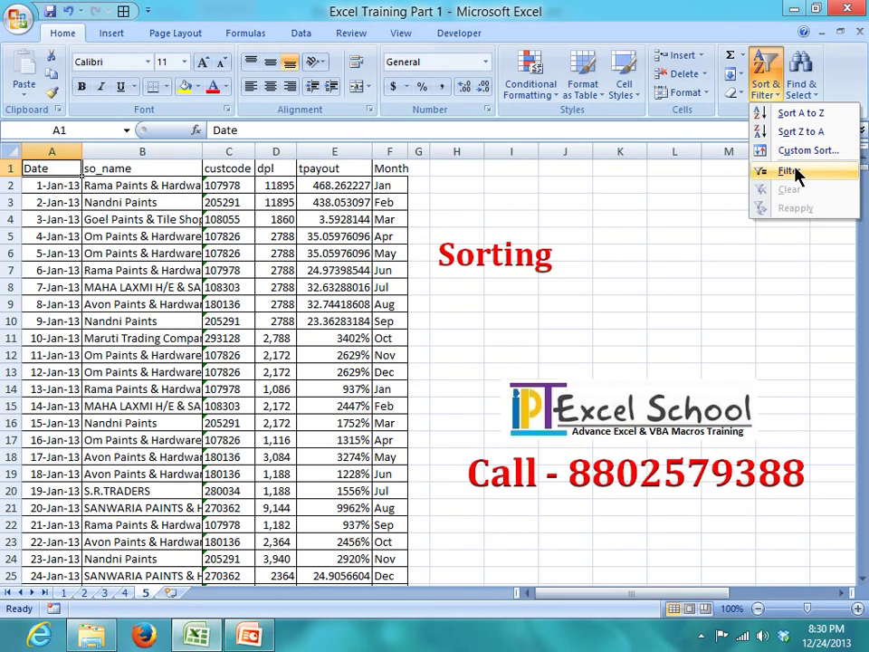
click(300, 33)
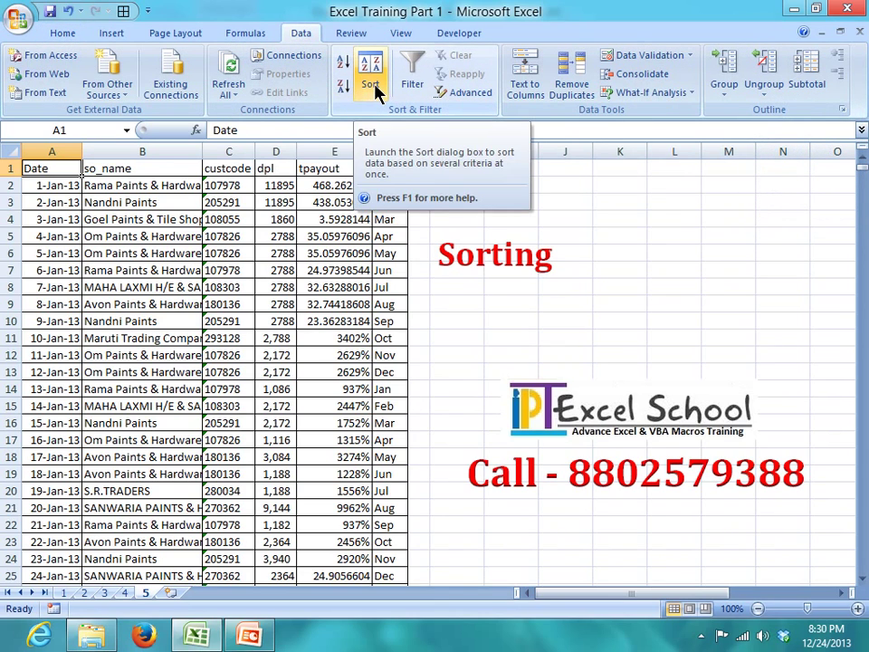
click(268, 167)
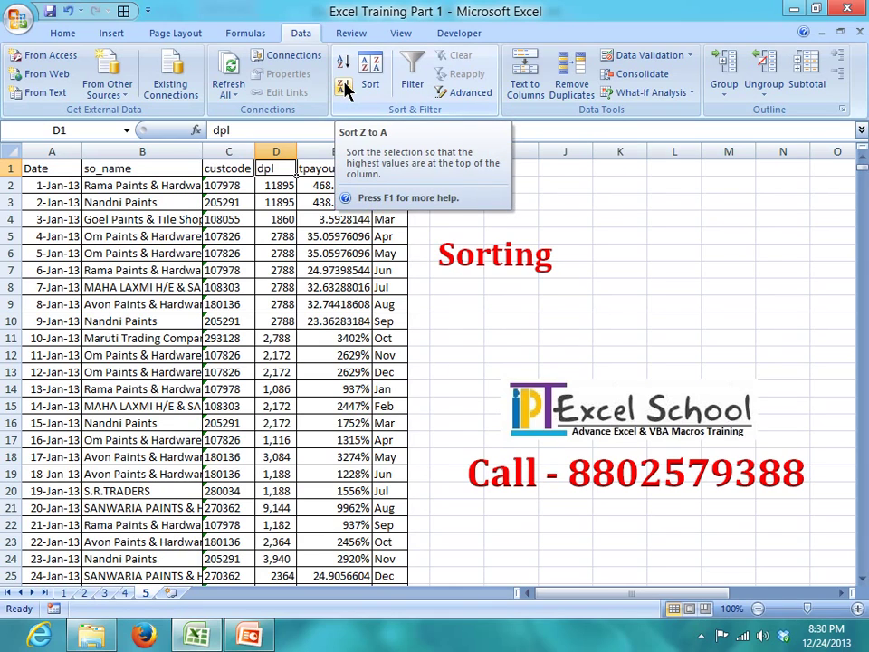
key(Left)
key(Left)
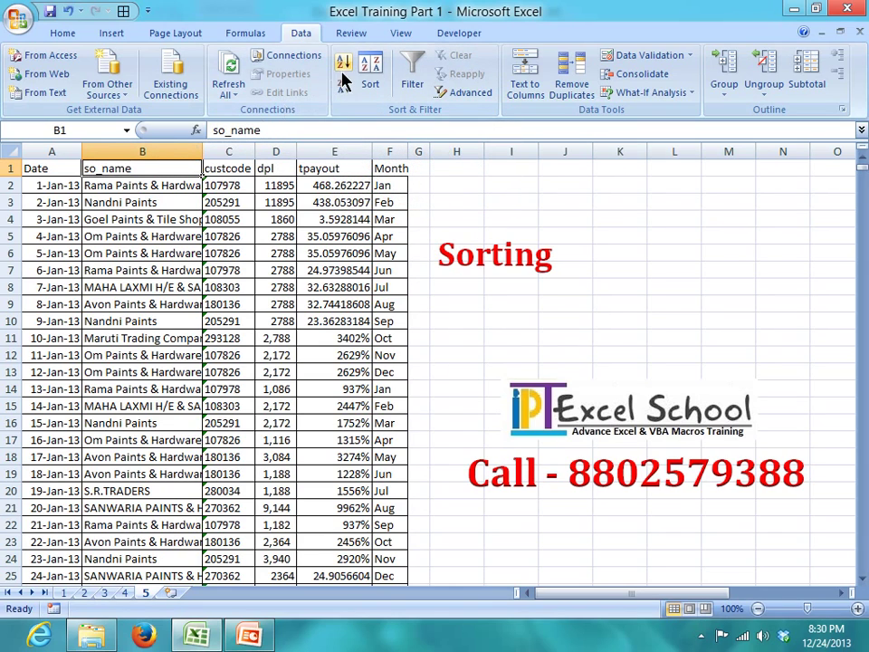
click(132, 151)
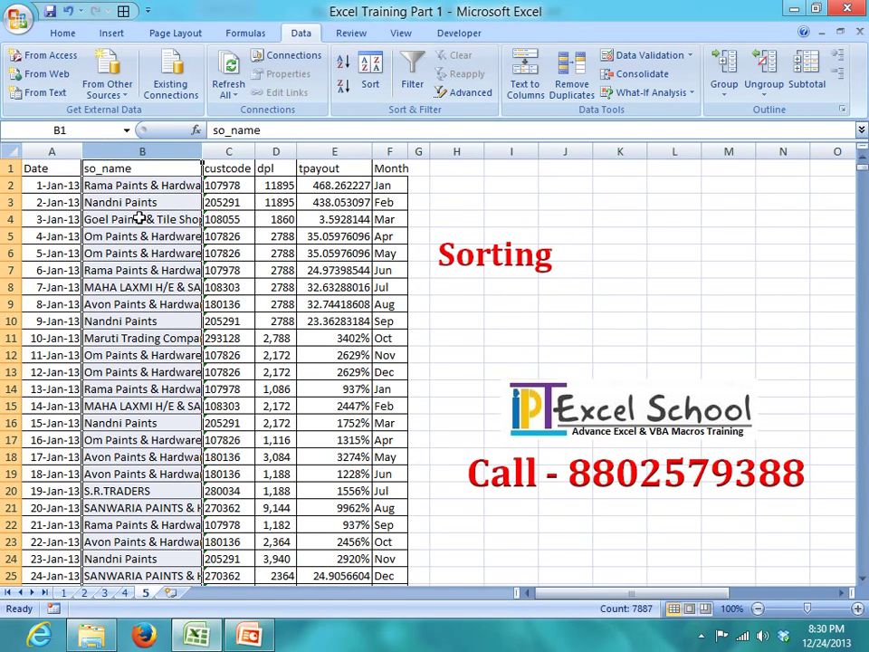
mouse_move(56, 188)
mouse_down()
mouse_move(369, 188)
mouse_move(384, 268)
mouse_up()
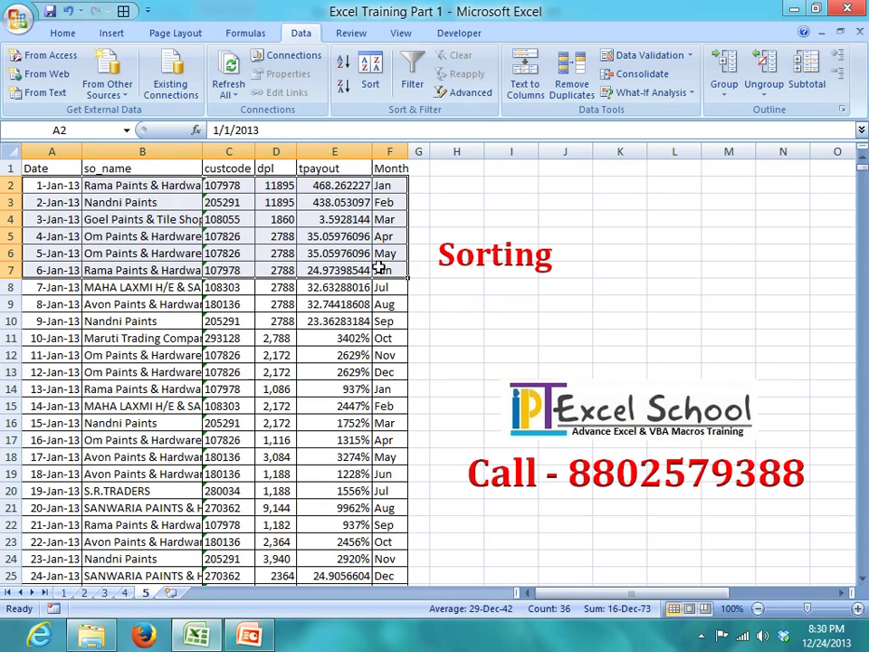
click(281, 225)
click(240, 169)
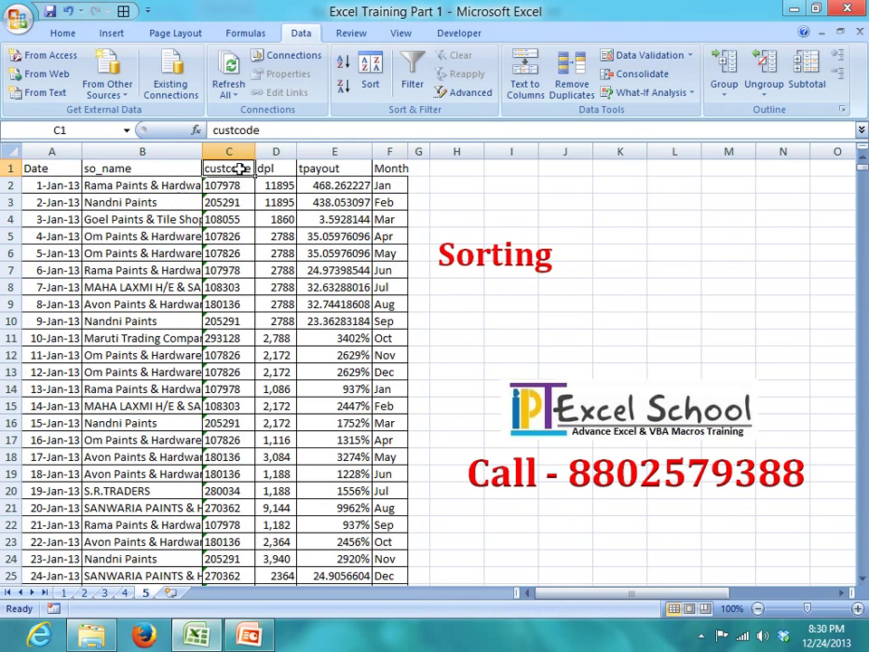
click(120, 171)
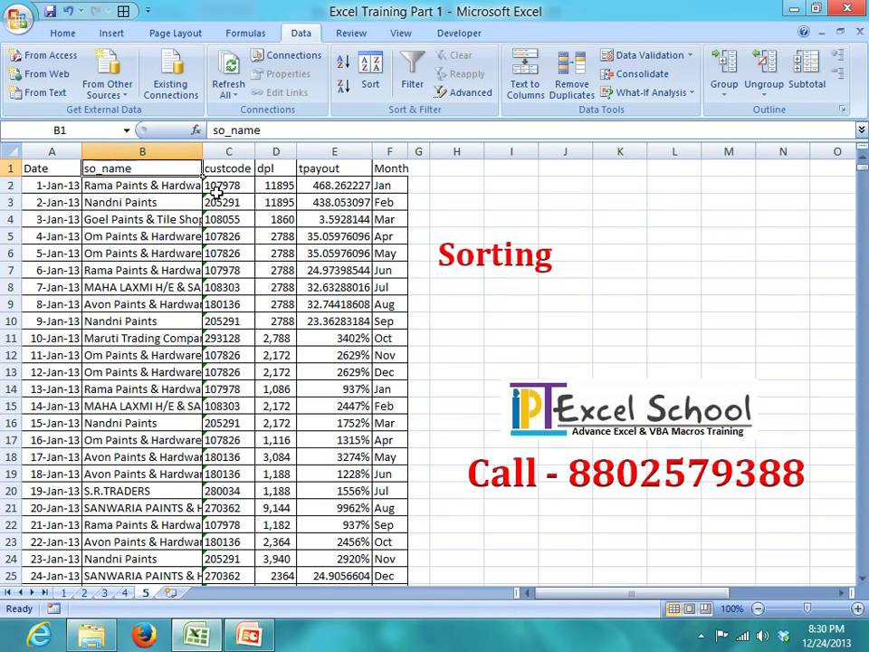
- Sort the table A to Z by so_name and check the resulting rows
click(344, 72)
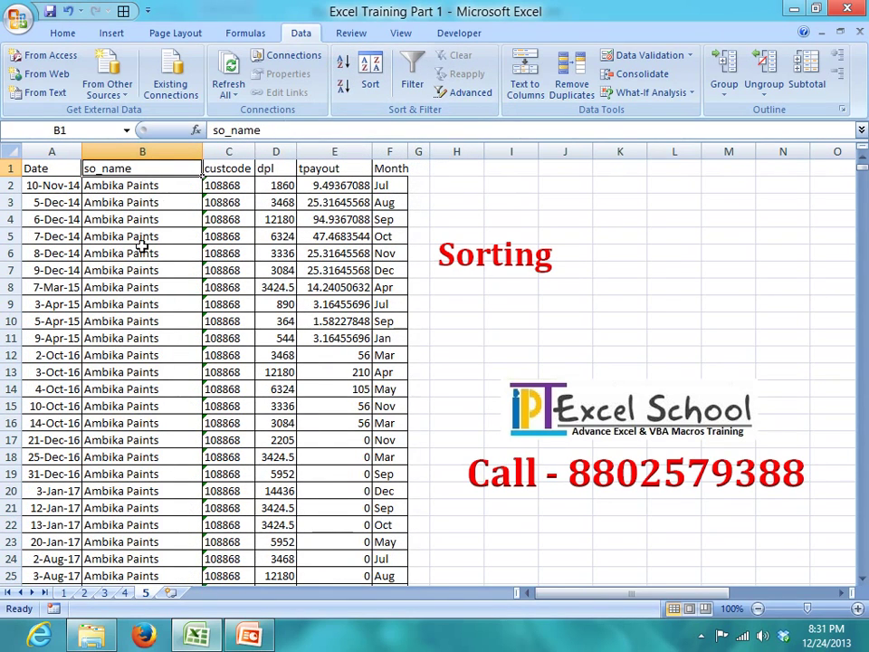
mouse_move(45, 270)
mouse_down()
mouse_move(360, 260)
mouse_move(383, 270)
mouse_up()
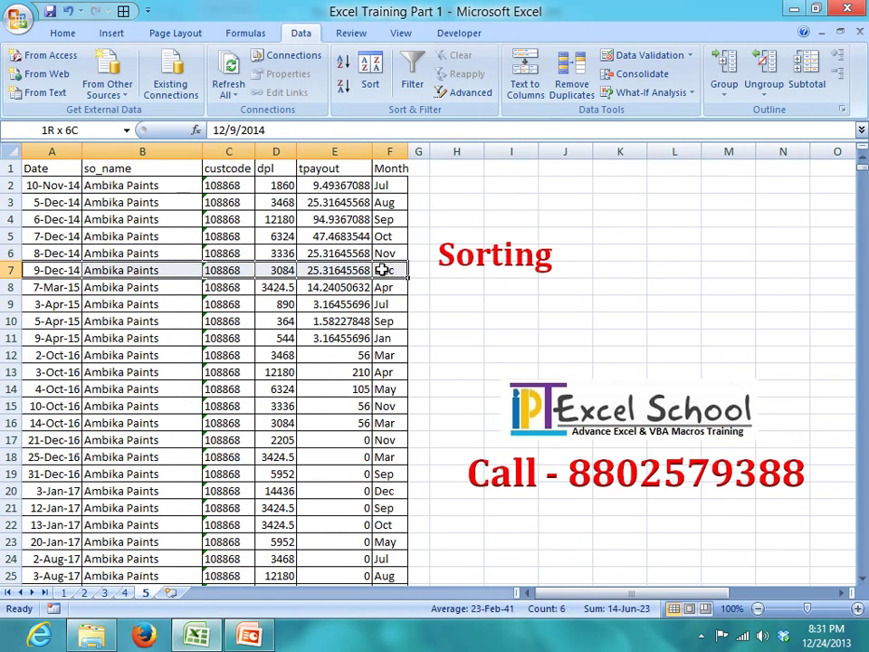
click(272, 222)
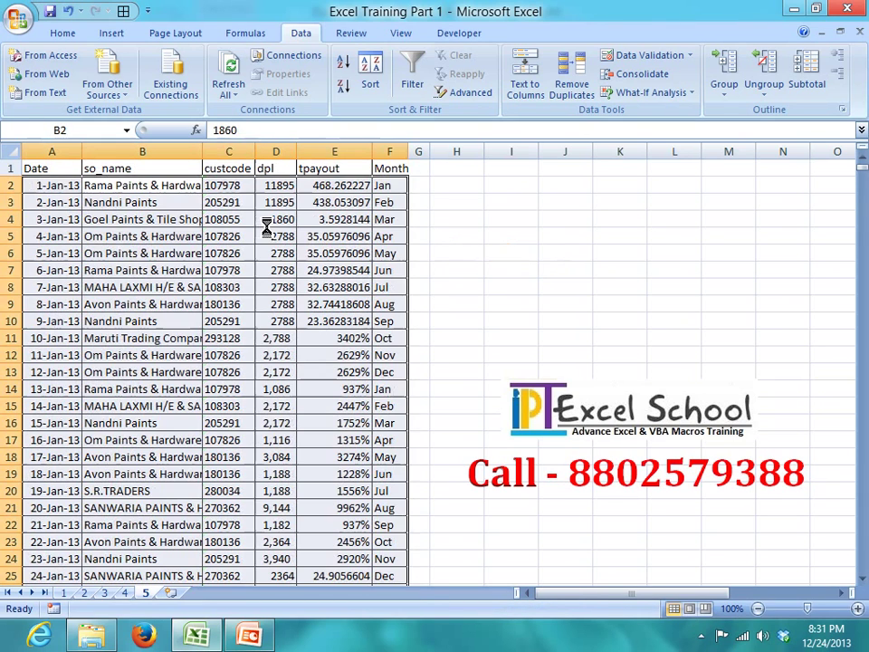
click(136, 202)
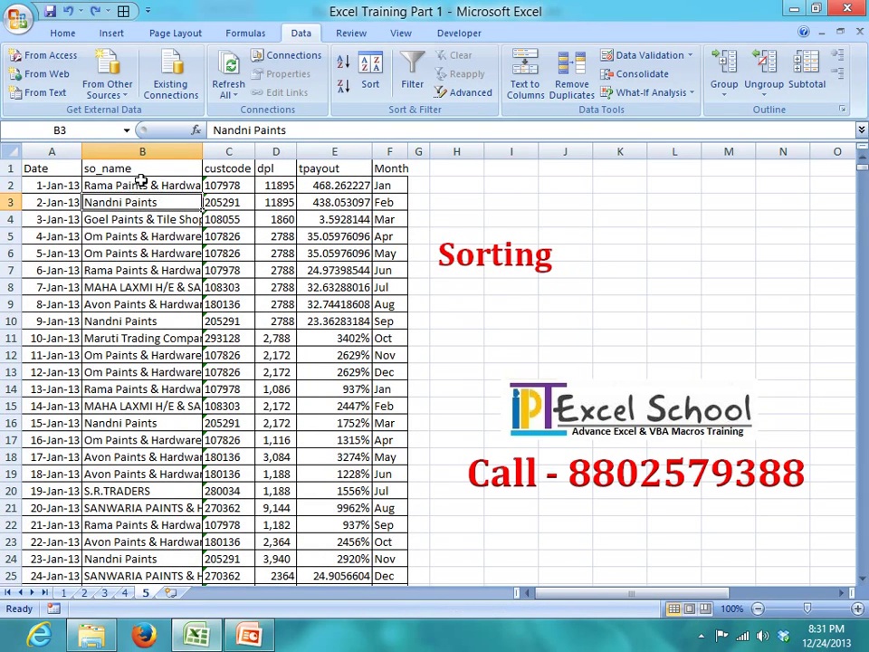
click(274, 185)
click(335, 185)
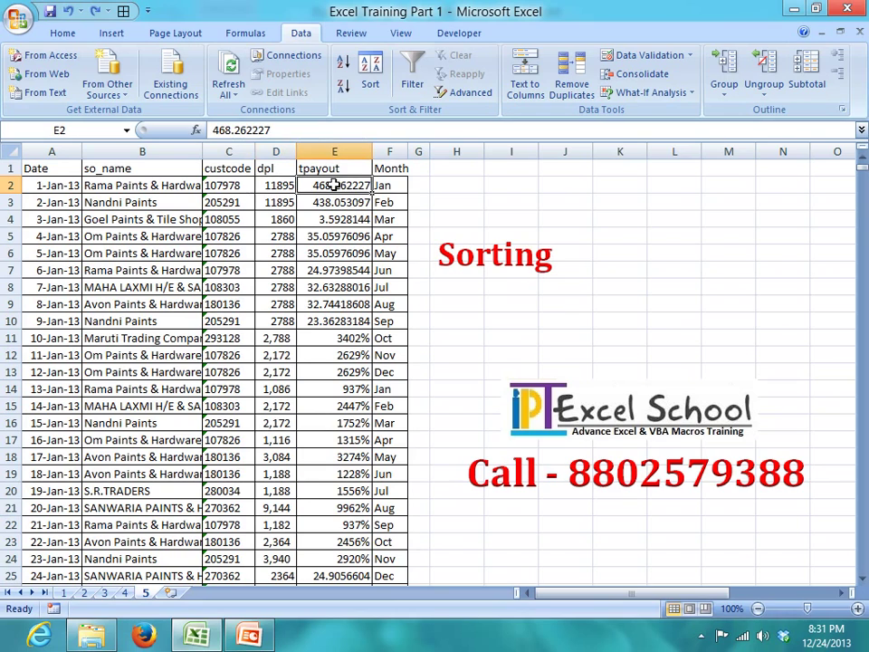
click(395, 185)
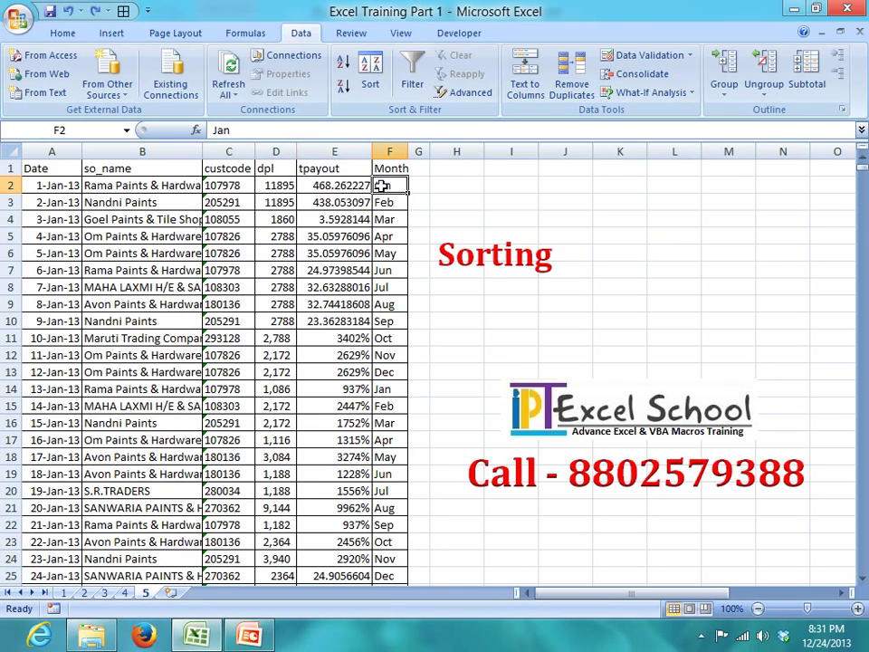
click(159, 188)
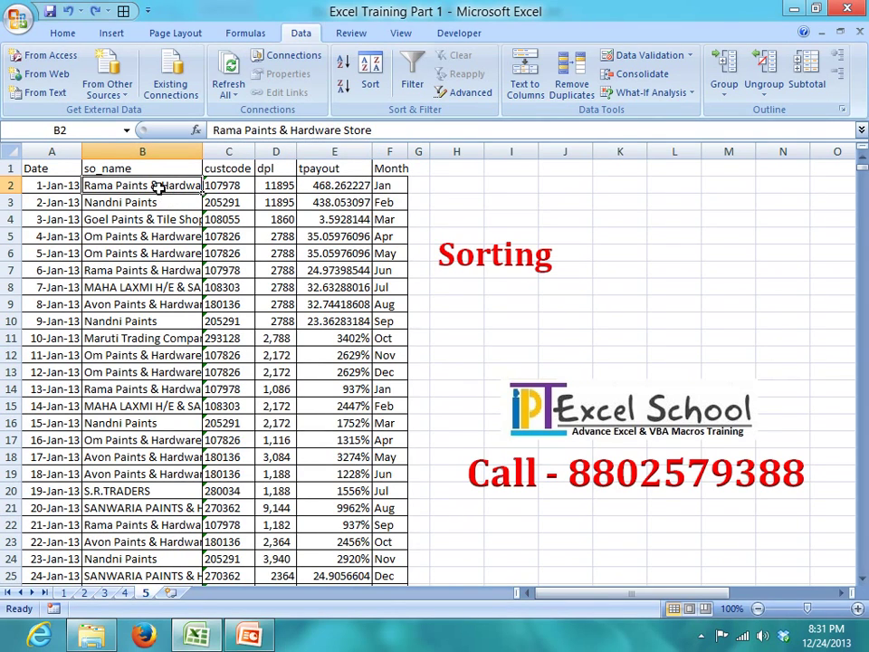
- Sort by so_name, then by dpl Smallest to Largest
click(368, 82)
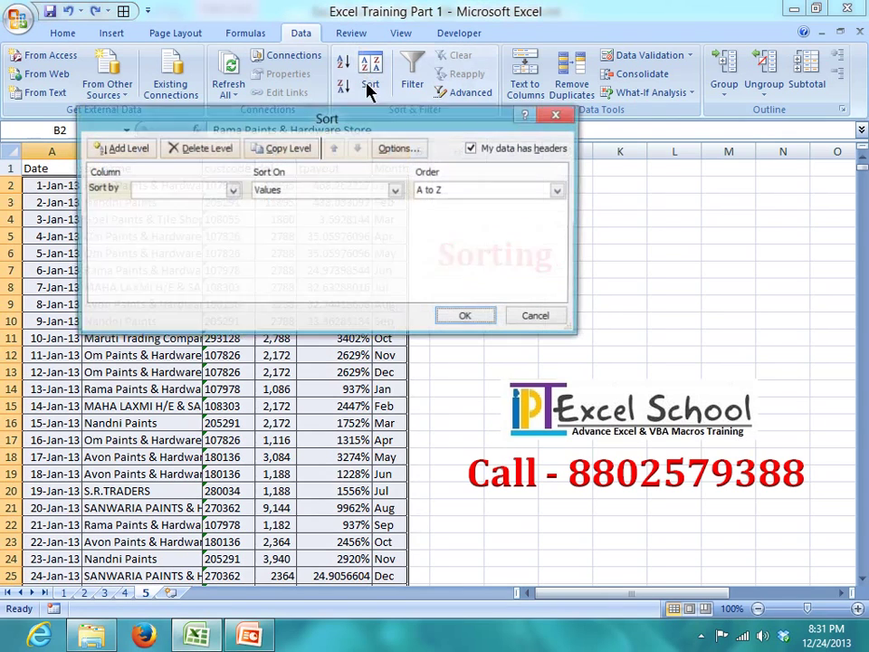
click(181, 193)
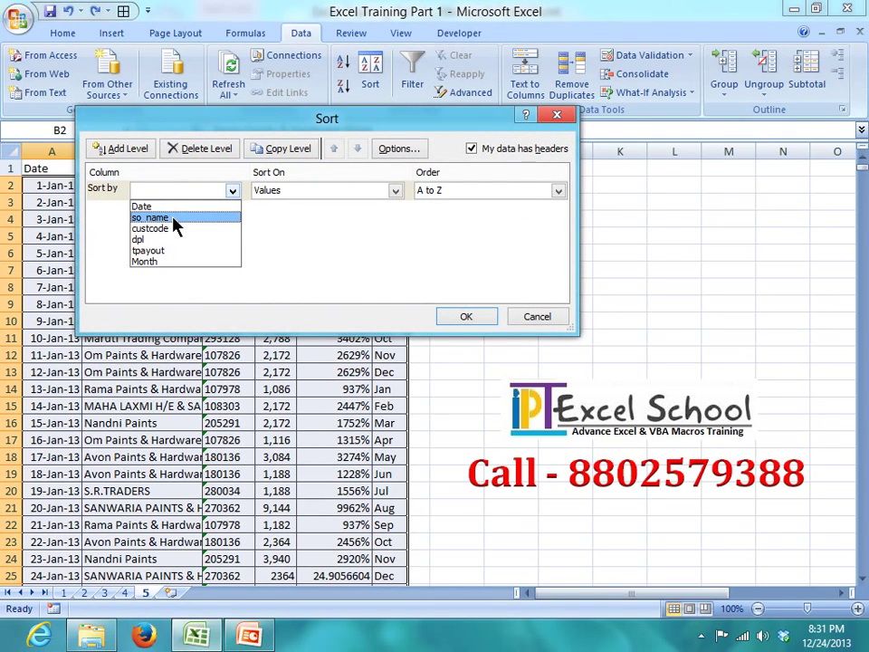
click(149, 218)
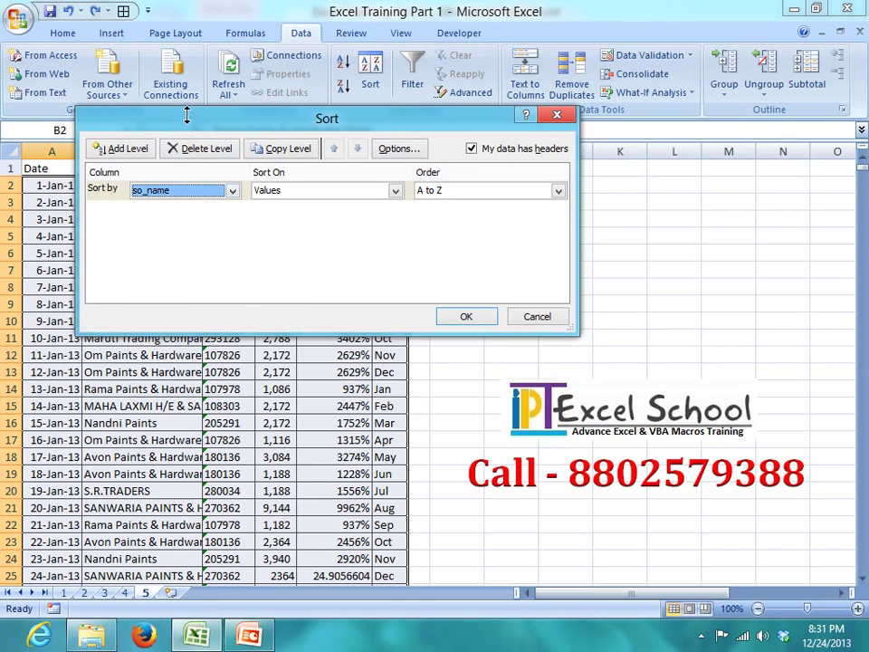
drag(198, 128, 187, 265)
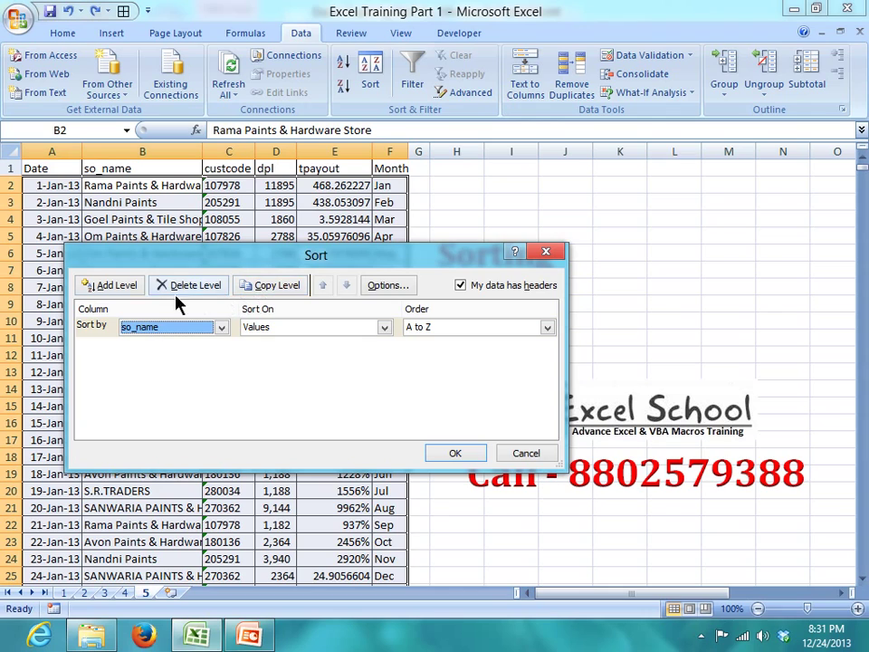
click(128, 295)
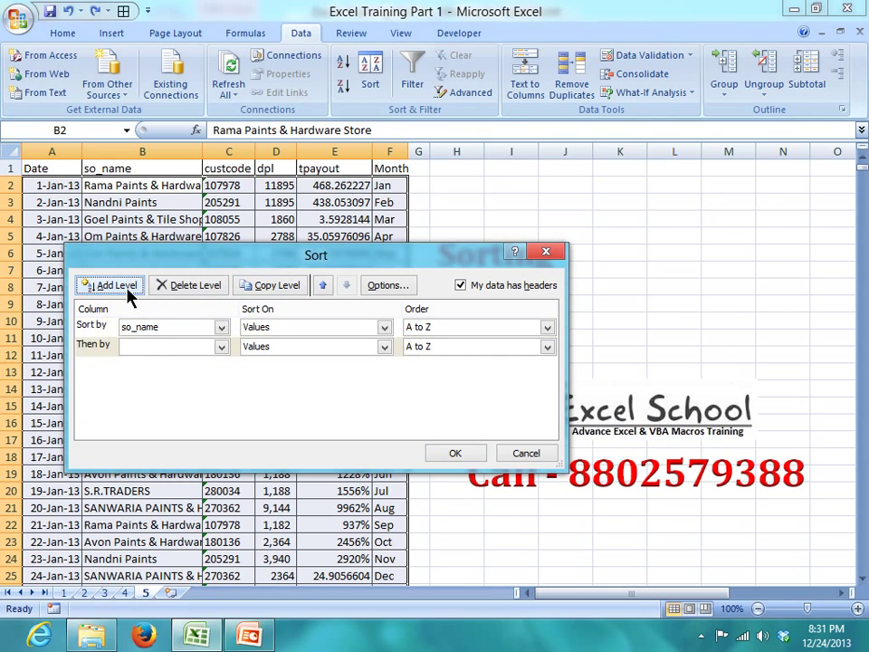
click(152, 347)
click(161, 397)
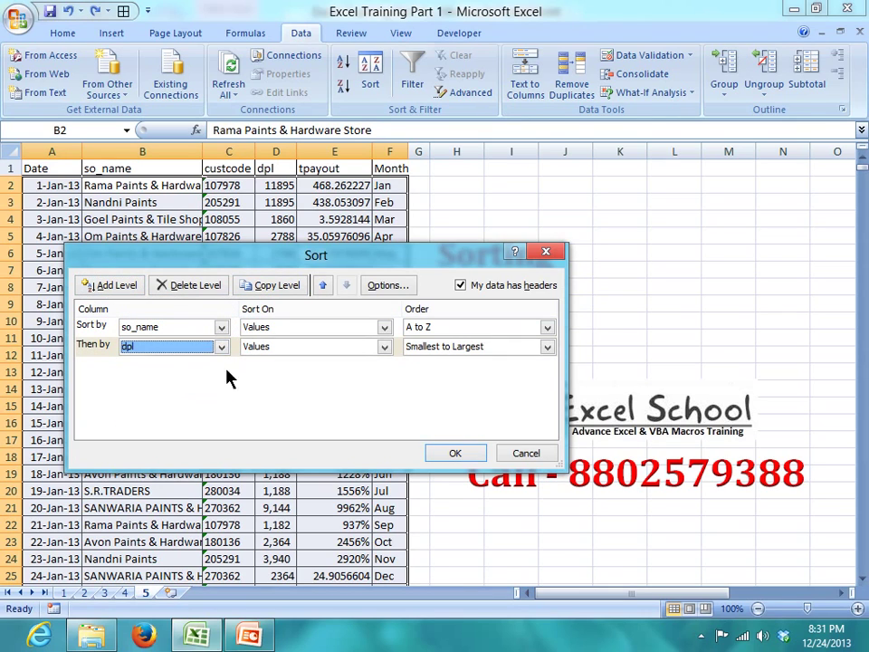
click(433, 350)
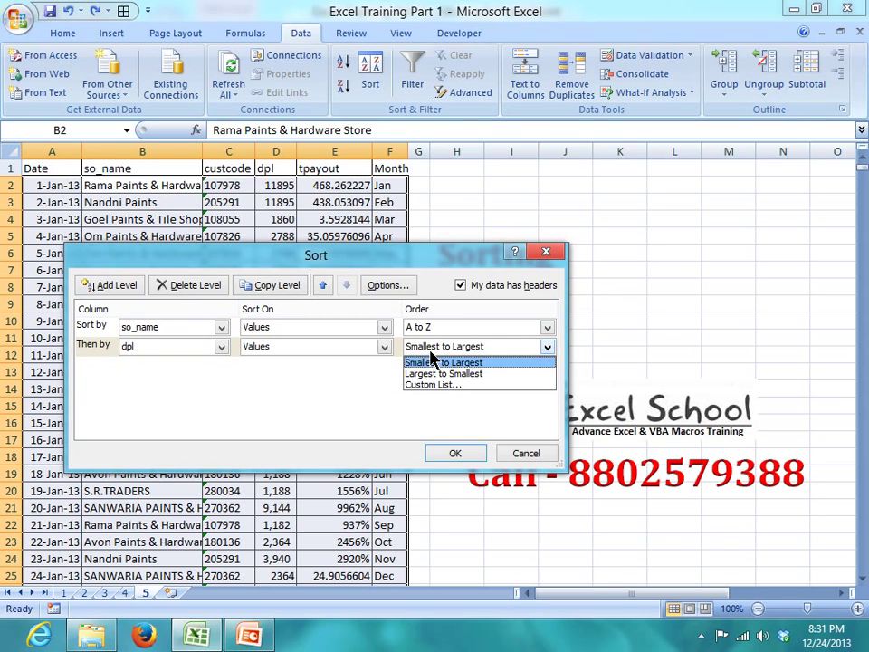
click(434, 362)
click(452, 453)
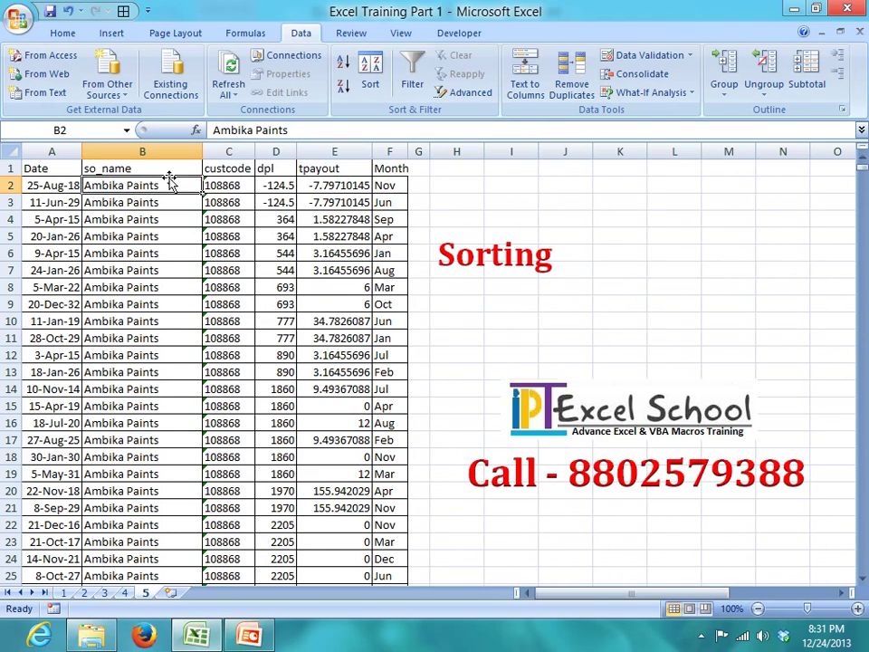
- Remove the dpl level and re-sort the table by Month A to Z
click(56, 170)
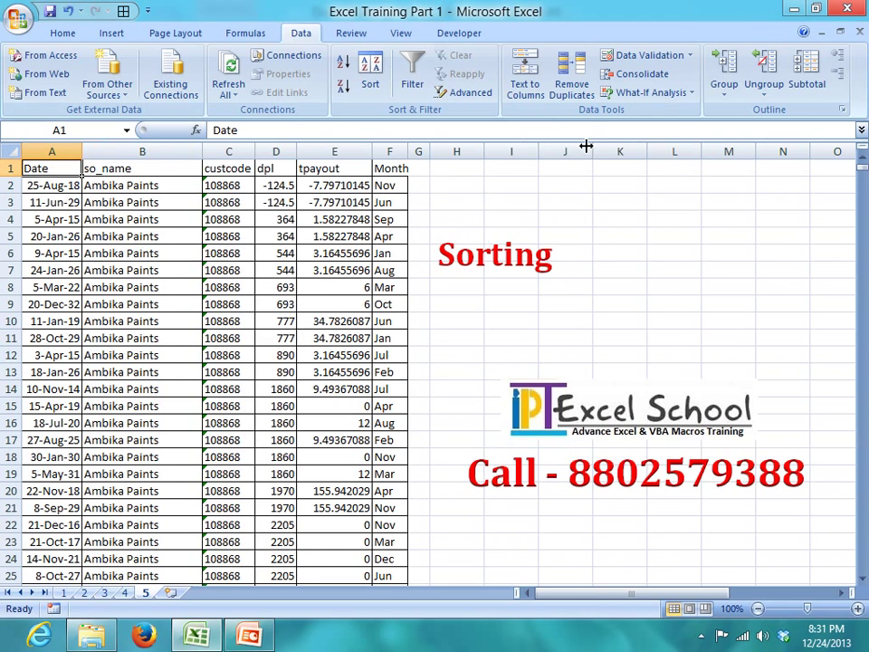
click(371, 80)
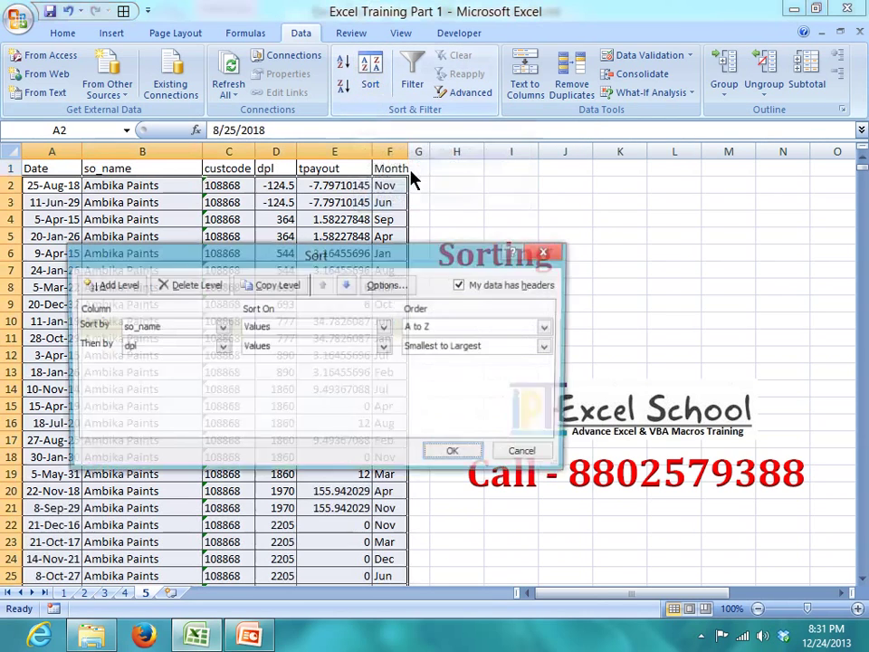
click(181, 346)
click(171, 349)
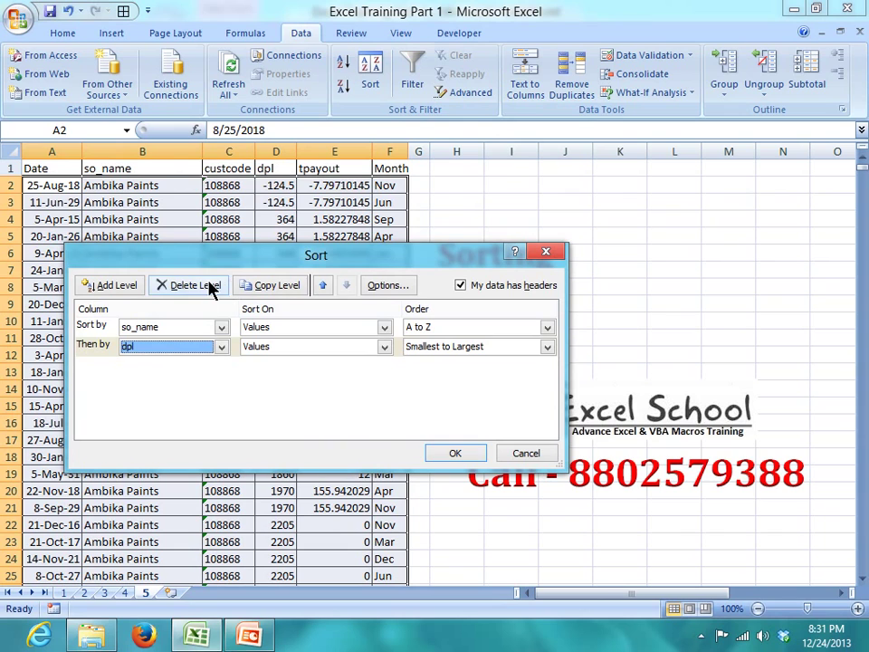
click(209, 287)
click(185, 328)
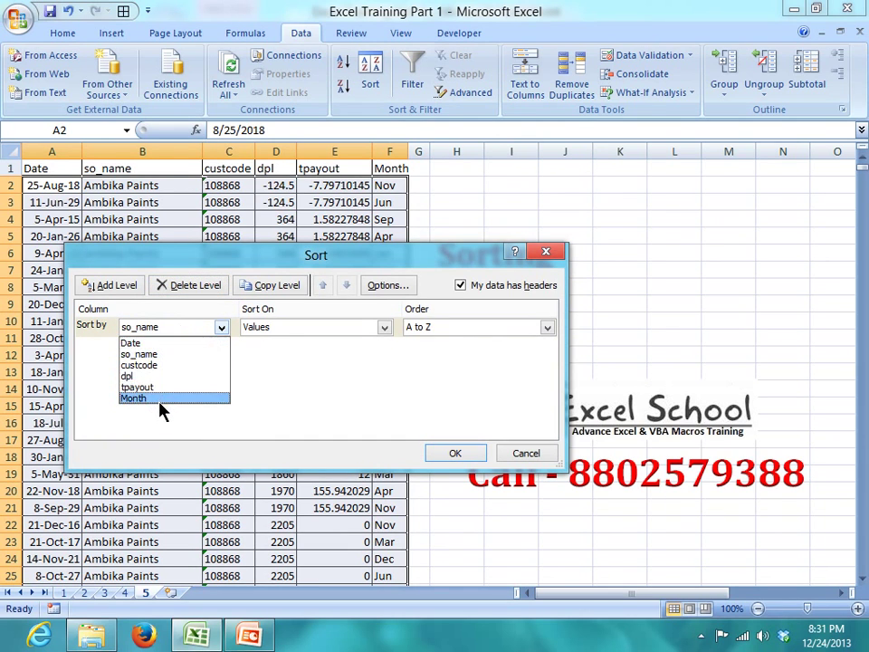
click(134, 398)
click(455, 453)
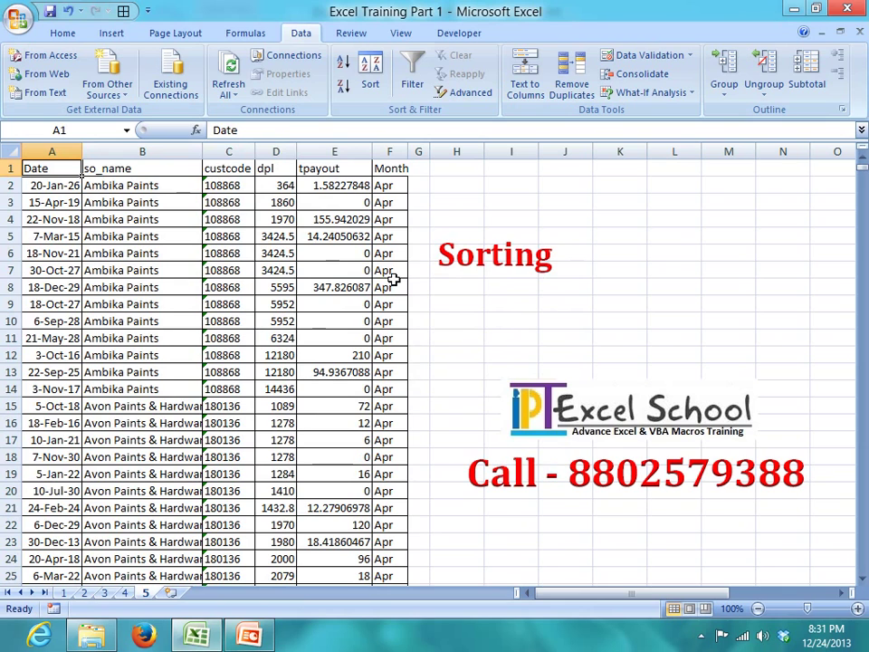
click(380, 88)
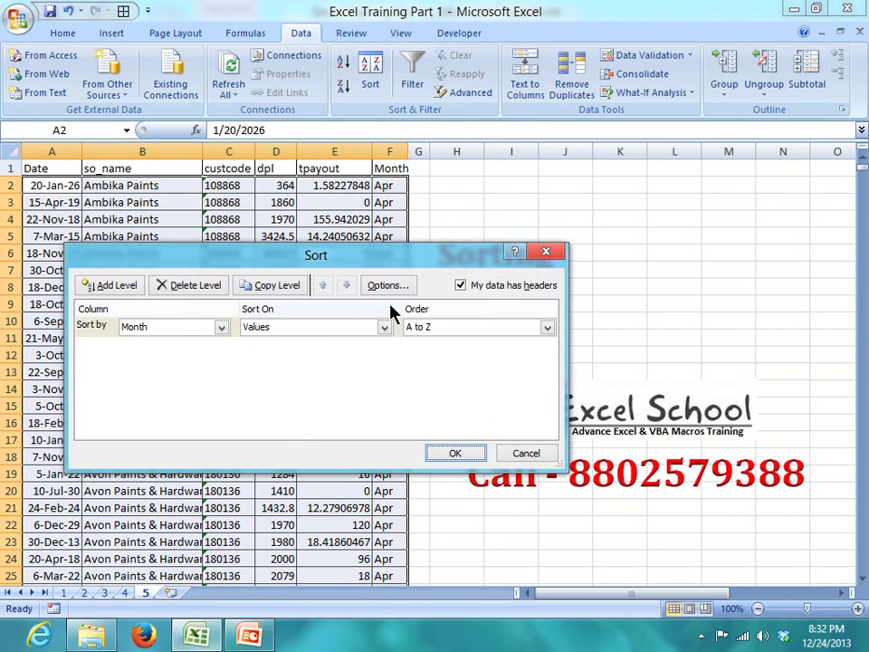
- Set the Month sort order to the Jan, Feb, Mar… custom list and apply it
click(412, 327)
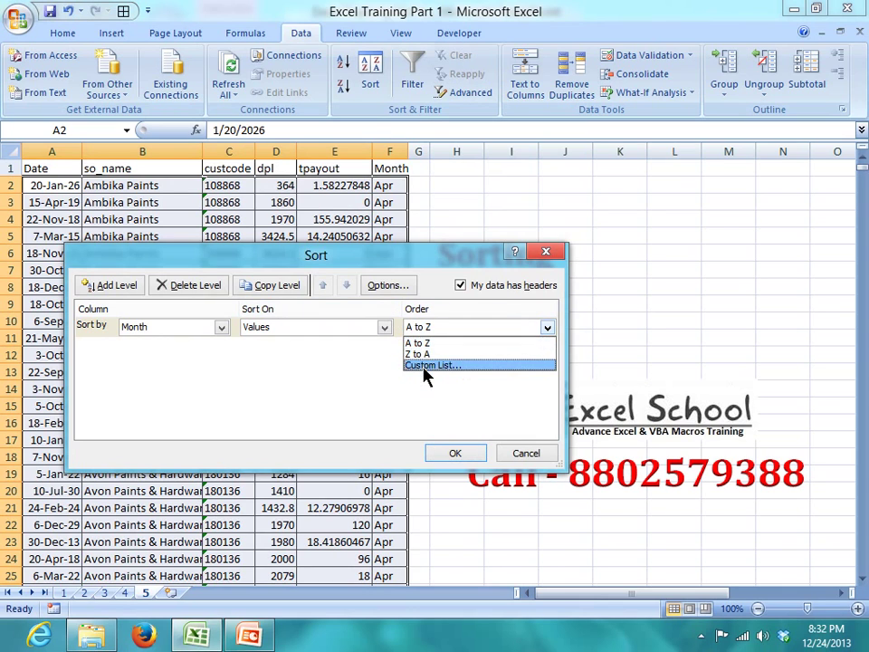
click(425, 366)
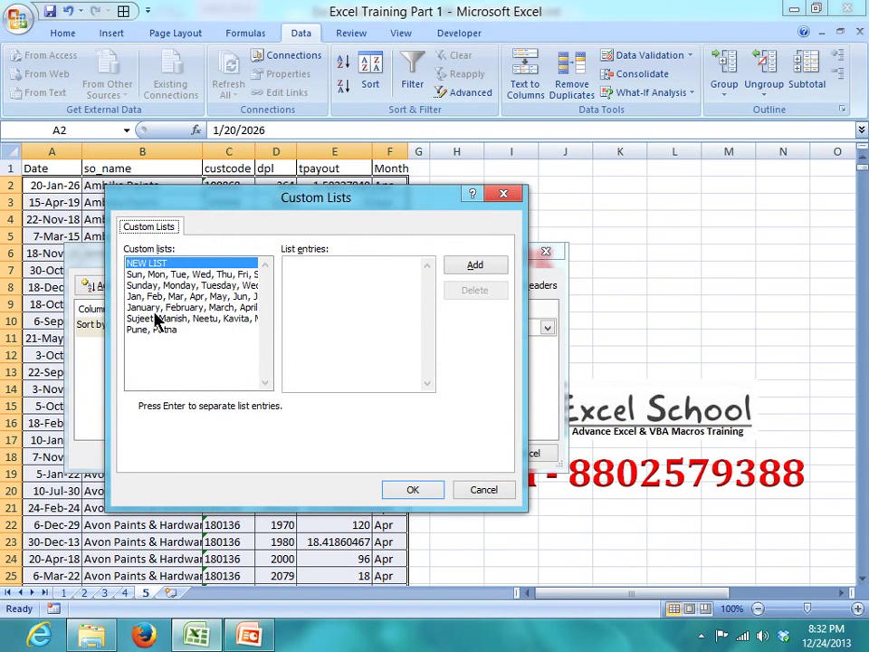
click(208, 296)
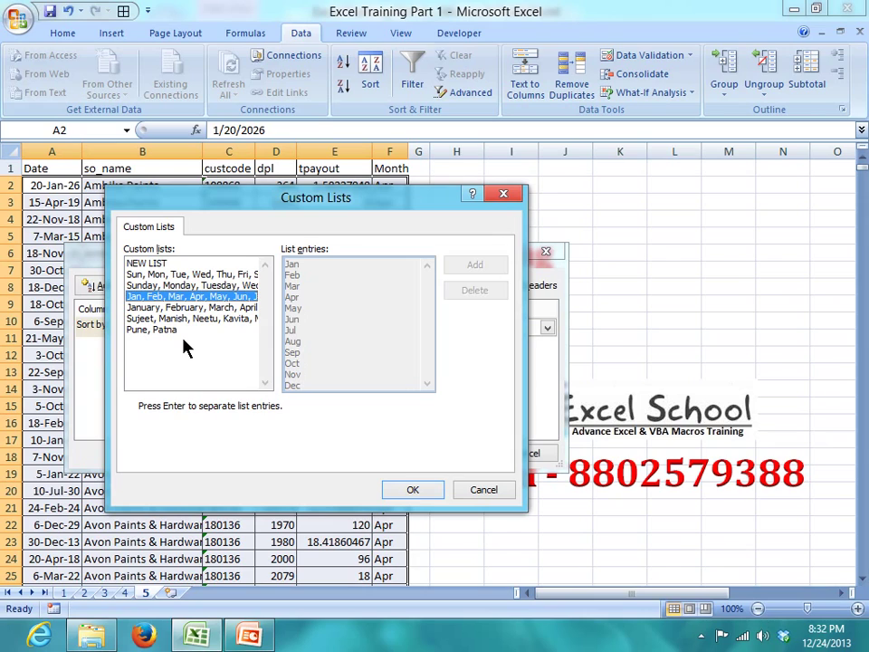
click(181, 264)
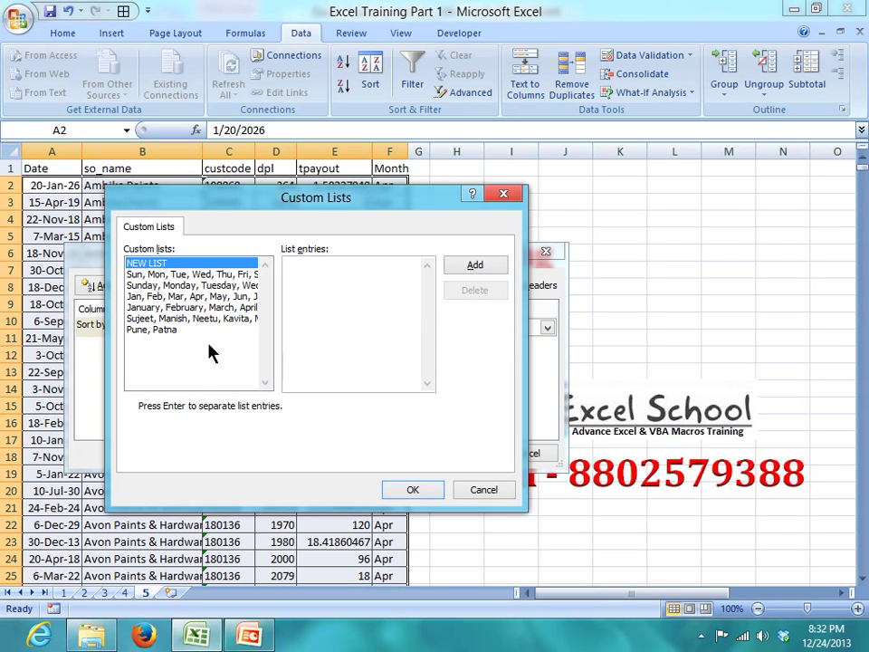
click(187, 300)
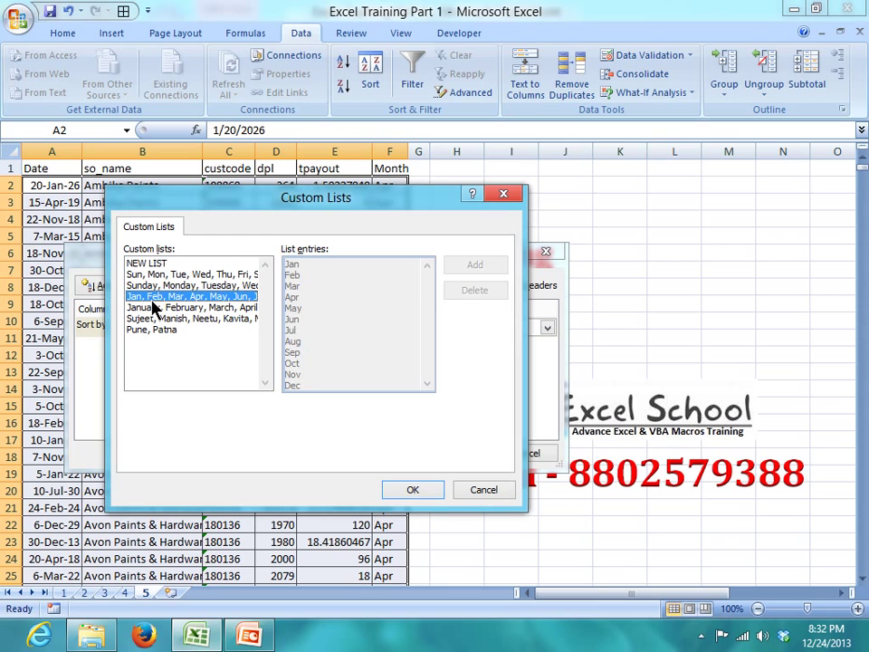
click(410, 493)
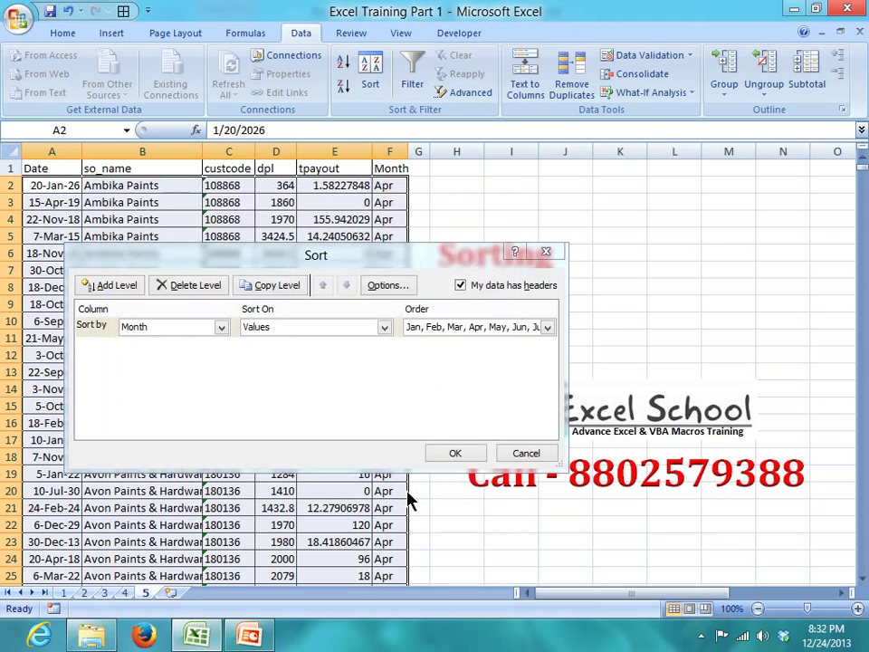
click(455, 454)
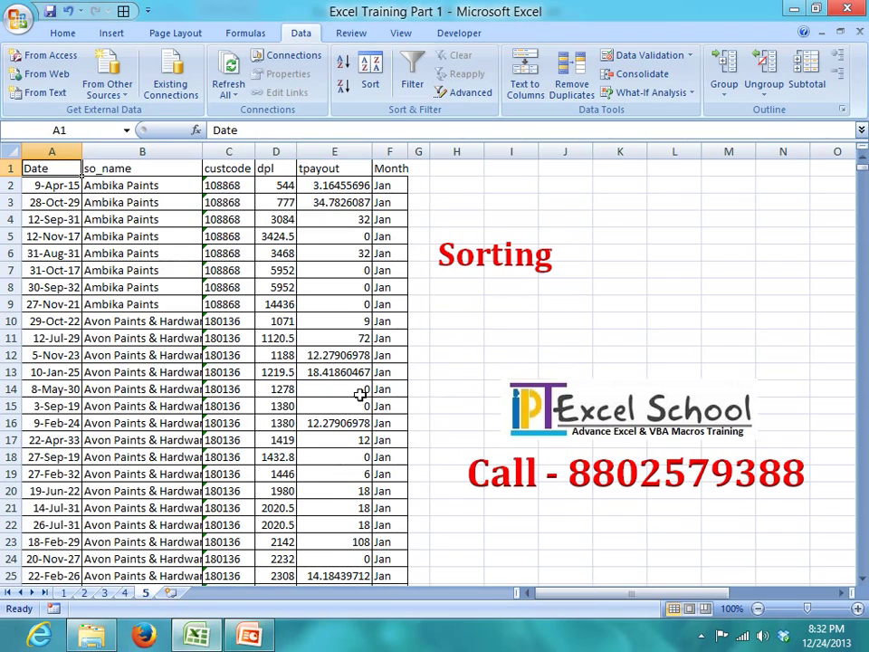
- Fill so_name cells B8, B12, B32 and B48 with yellow
click(140, 287)
click(62, 32)
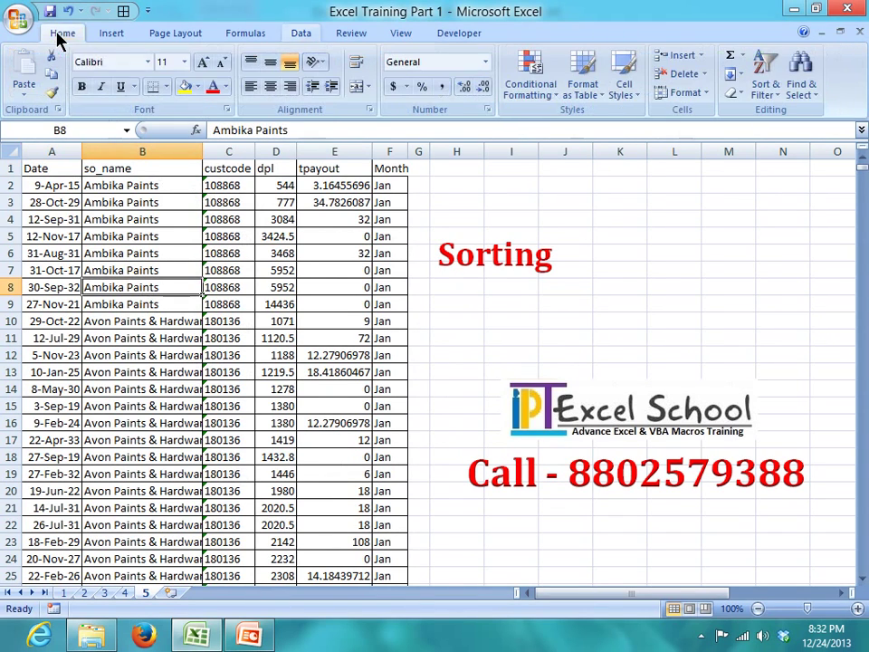
click(184, 86)
key(Down)
key(Down)
key(Down)
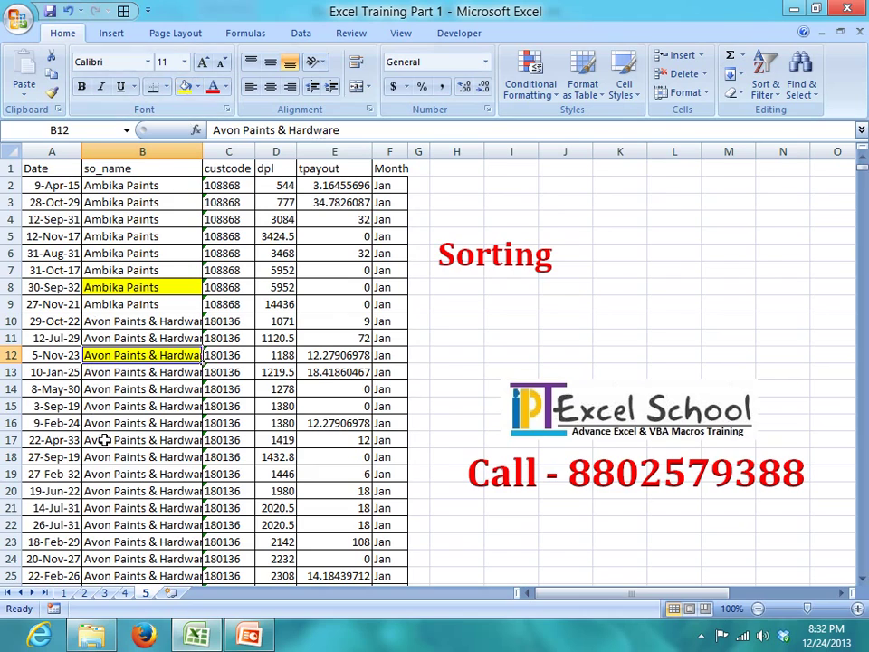
scroll(97, 440, down, 5)
click(97, 440)
click(185, 86)
scroll(172, 408, down, 4)
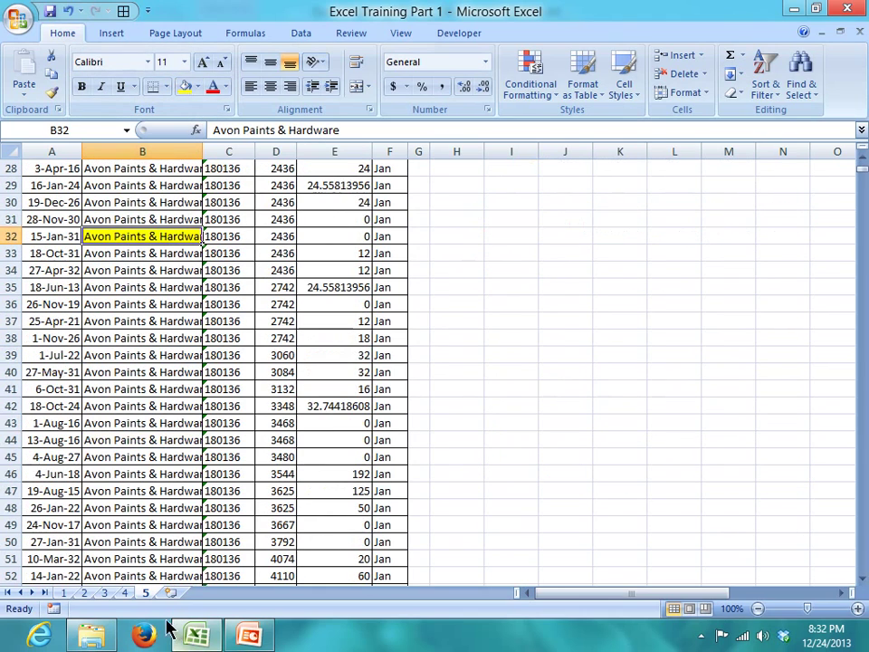
click(135, 508)
click(185, 86)
scroll(204, 423, up, 4)
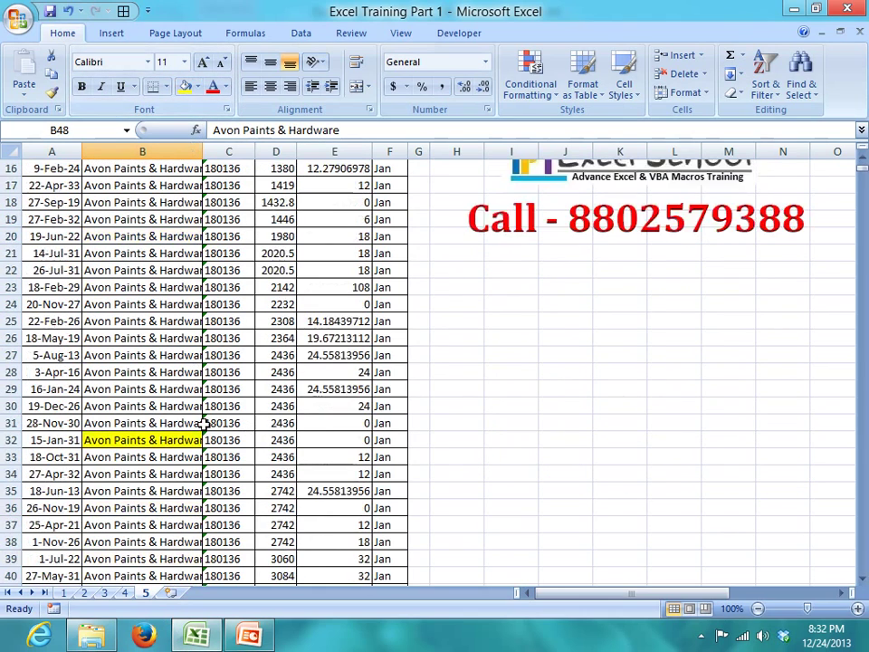
scroll(204, 423, up, 5)
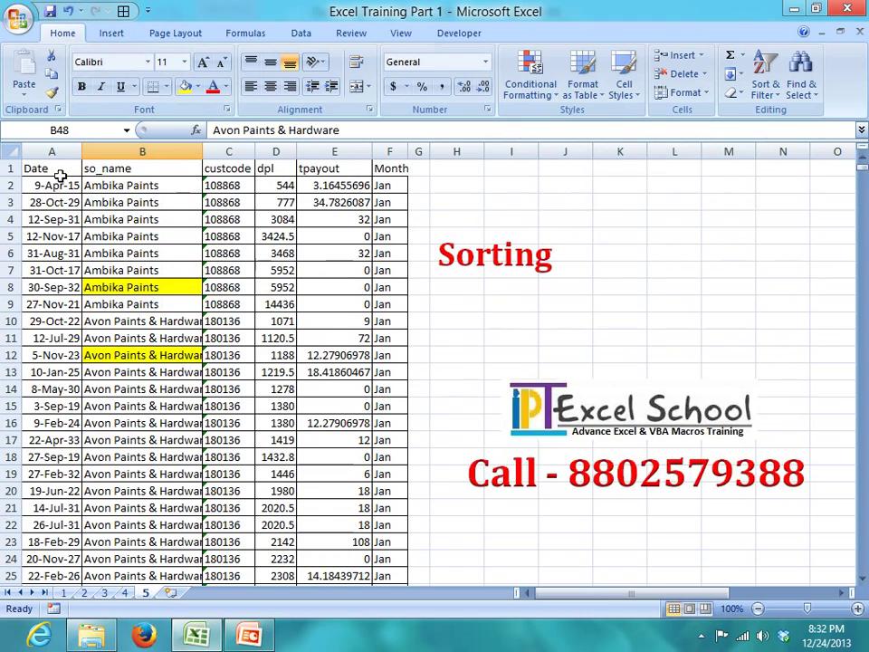
click(63, 172)
- Sort by so_name on Cell Color with yellow On Top
click(301, 32)
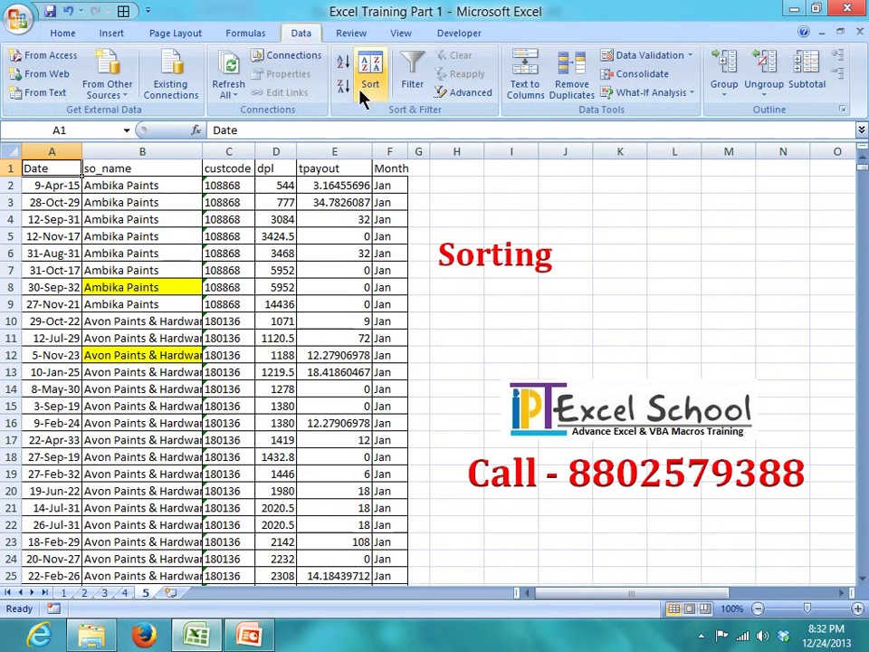
click(370, 77)
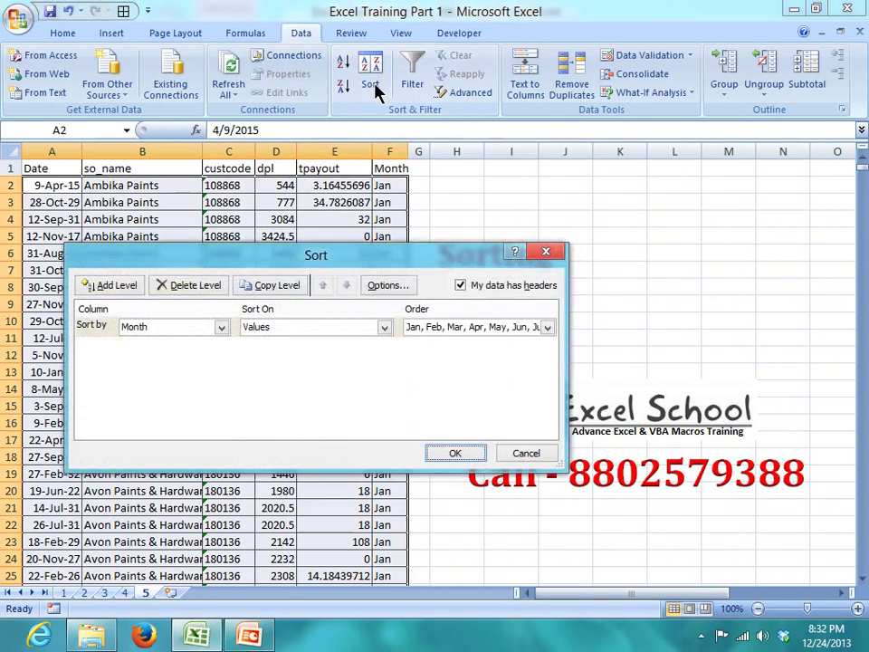
click(192, 329)
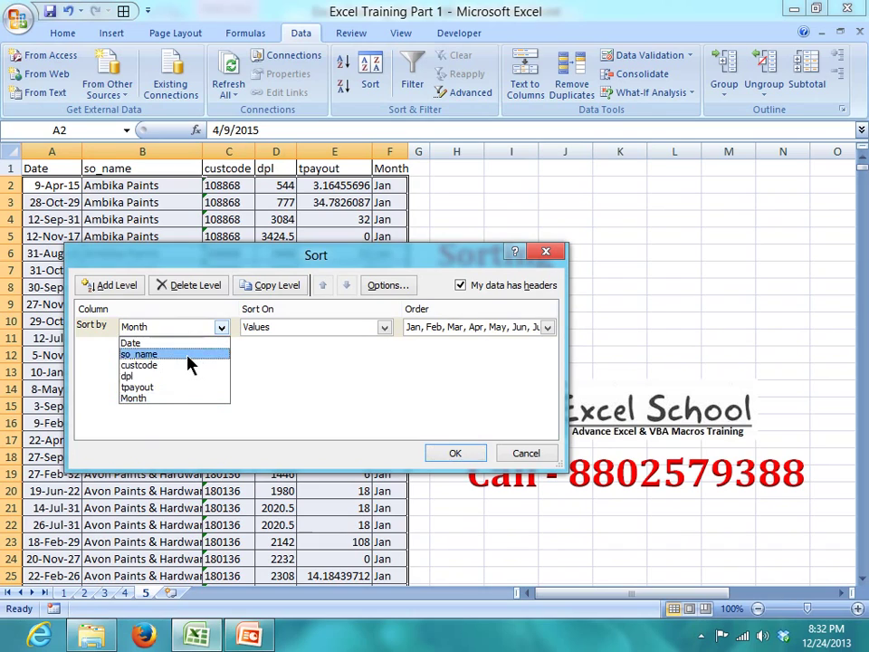
click(190, 359)
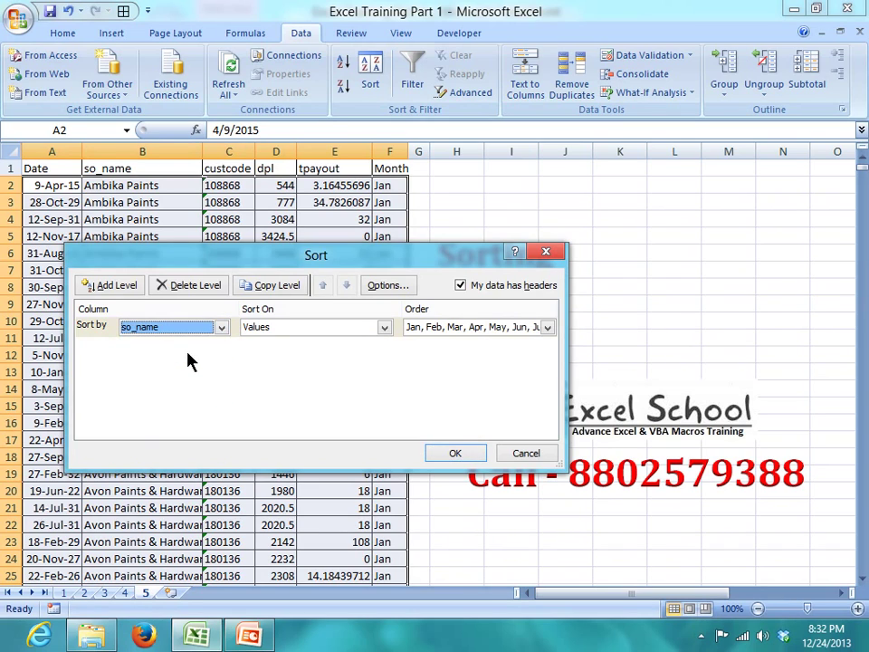
click(265, 331)
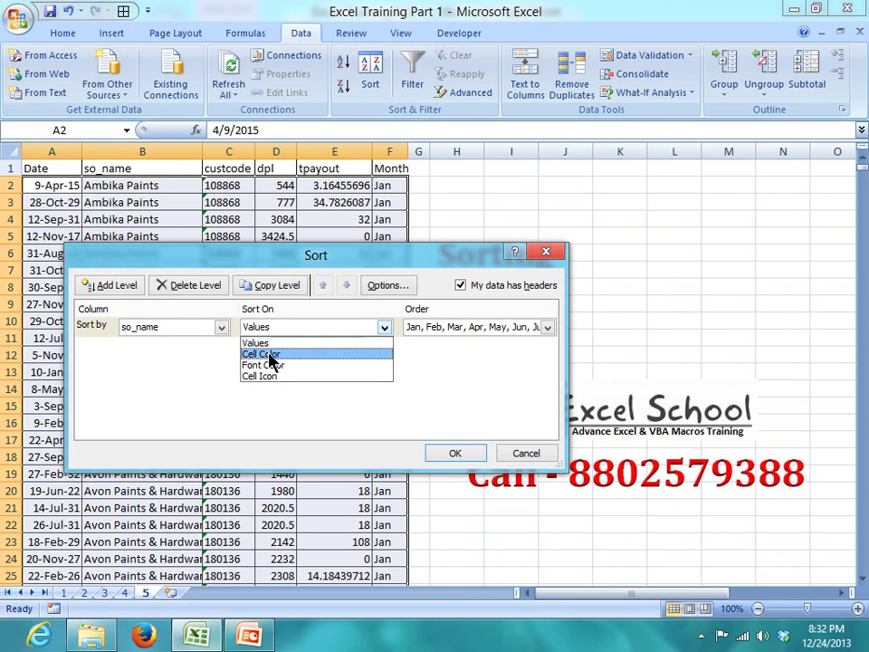
click(266, 354)
click(470, 328)
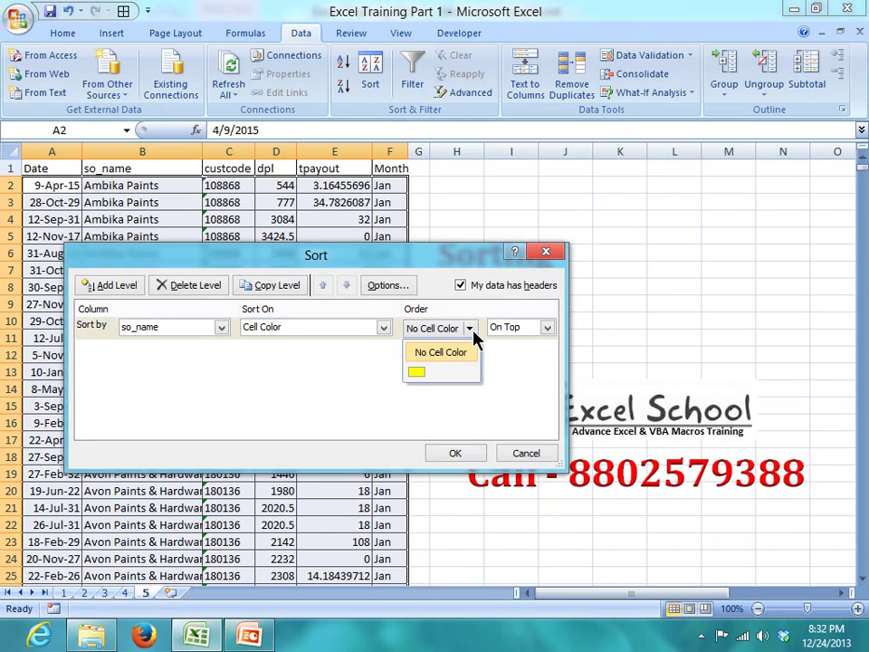
click(418, 377)
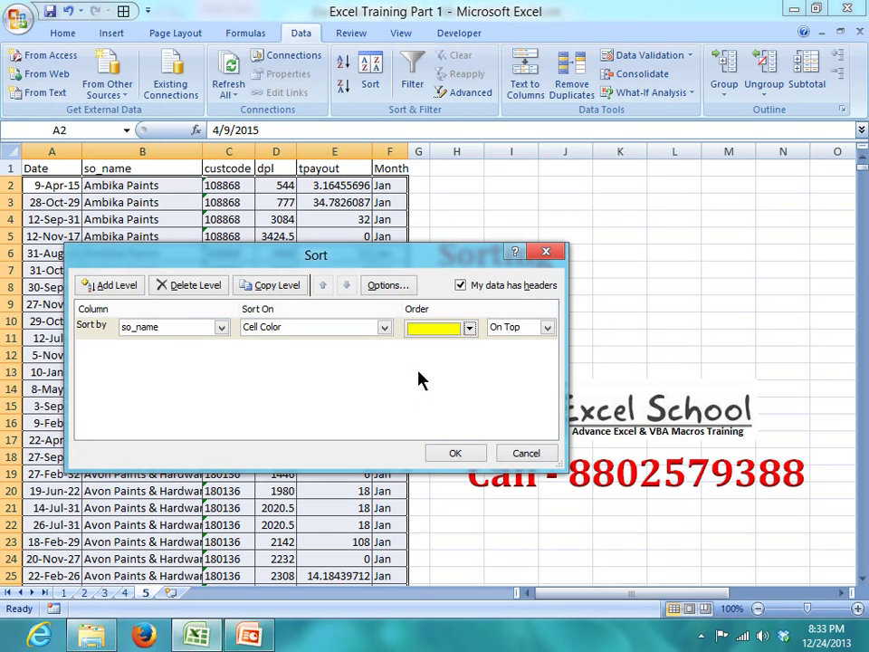
click(456, 454)
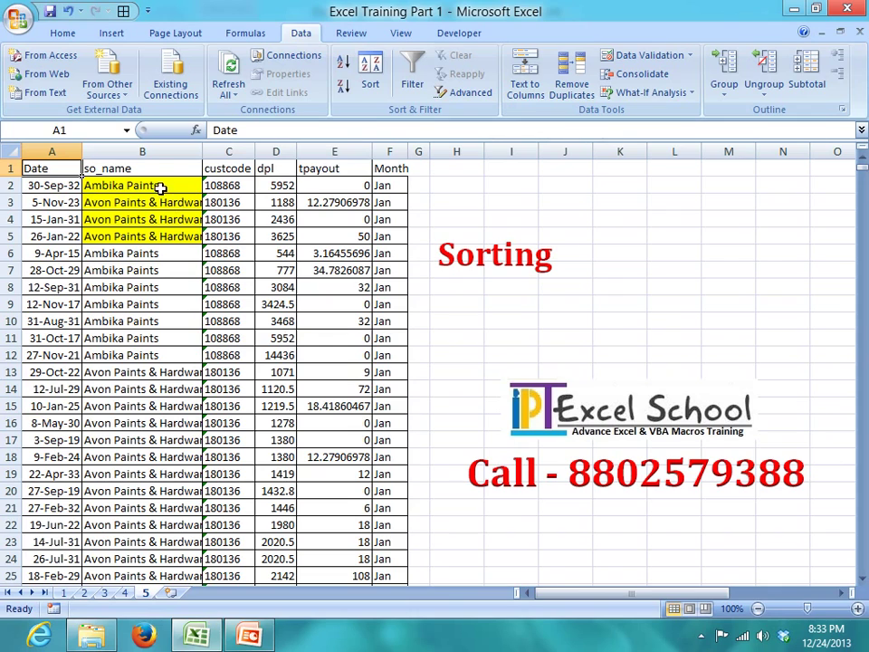
drag(184, 187, 160, 235)
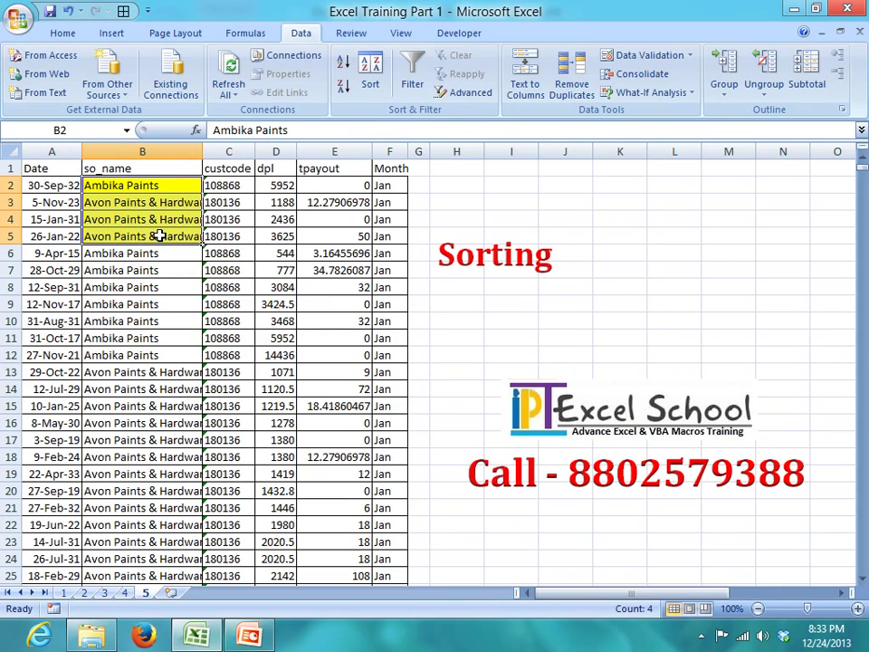
click(276, 219)
- Apply the 3 Arrows icon set conditional format to column D (dpl)
click(274, 151)
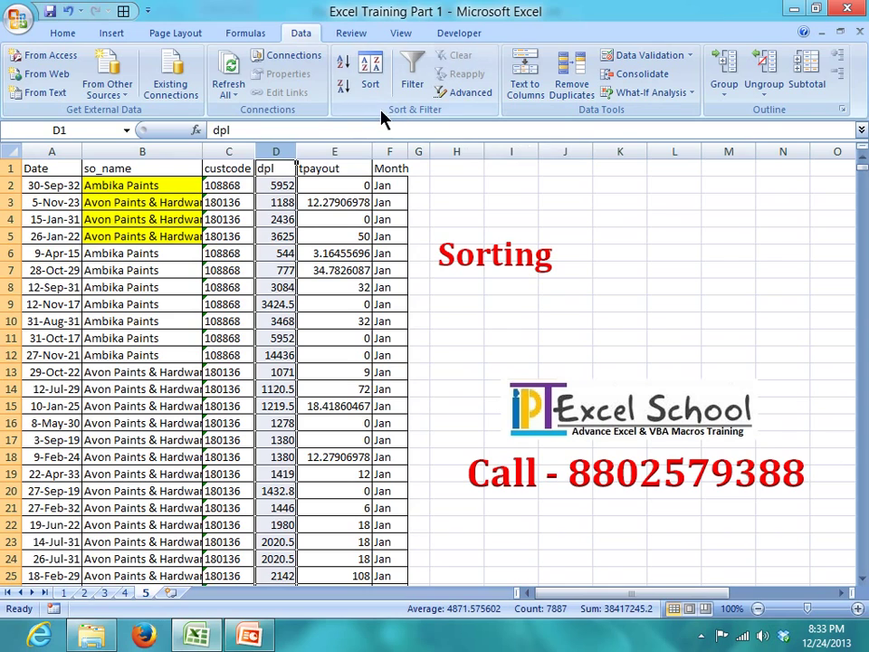
click(63, 33)
click(530, 73)
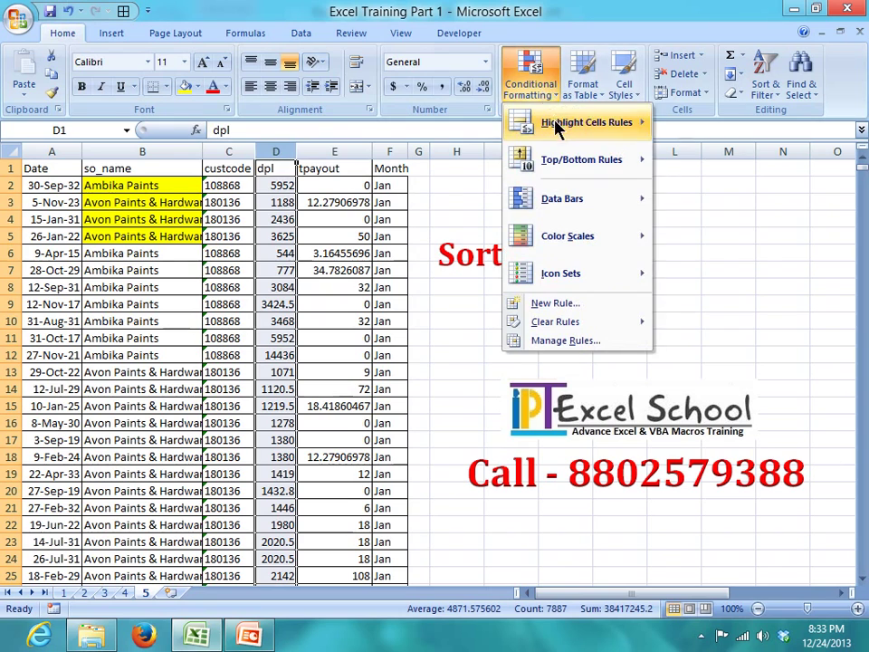
mouse_move(580, 132)
mouse_move(584, 274)
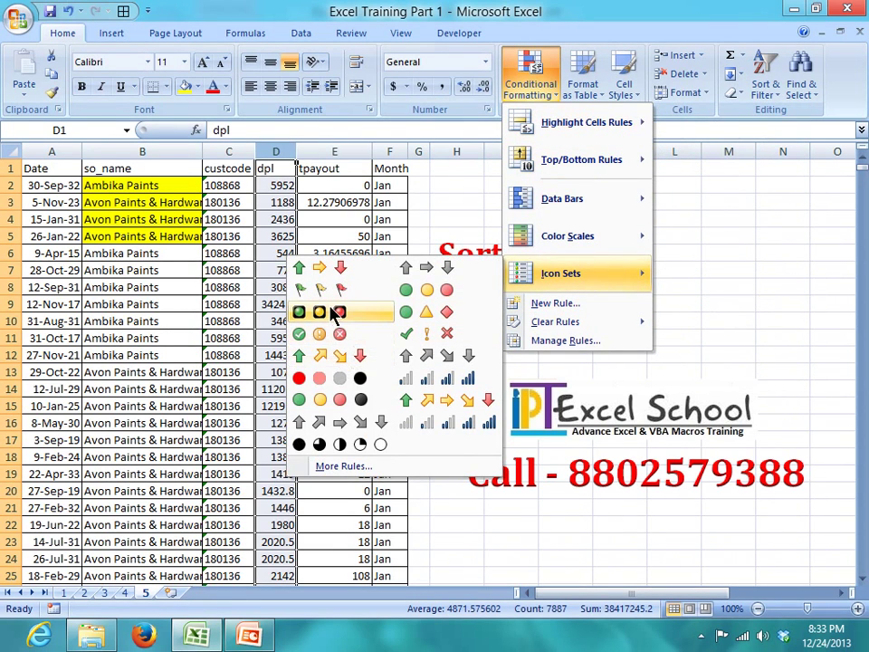
click(326, 269)
click(276, 202)
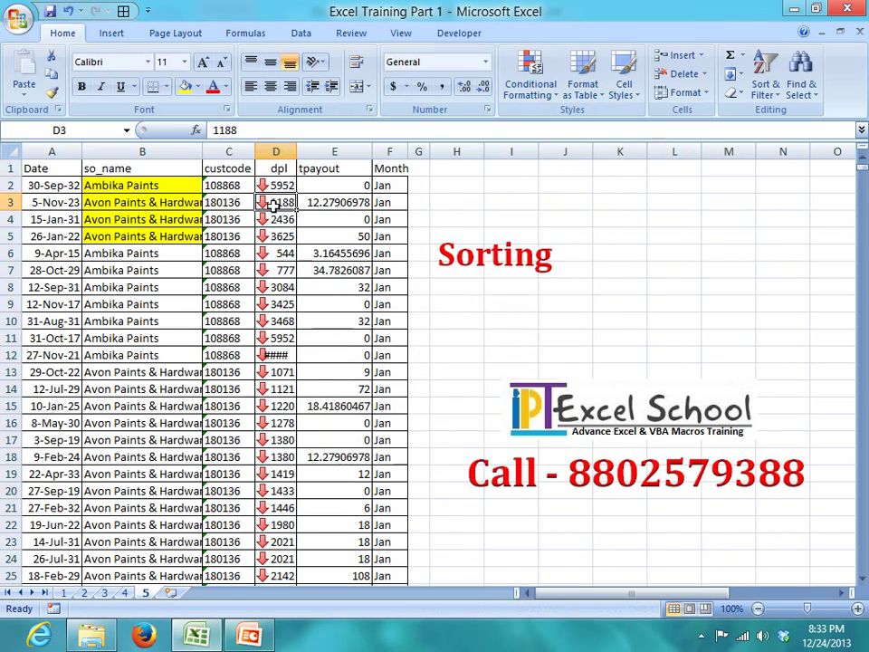
key(ctrl+Home)
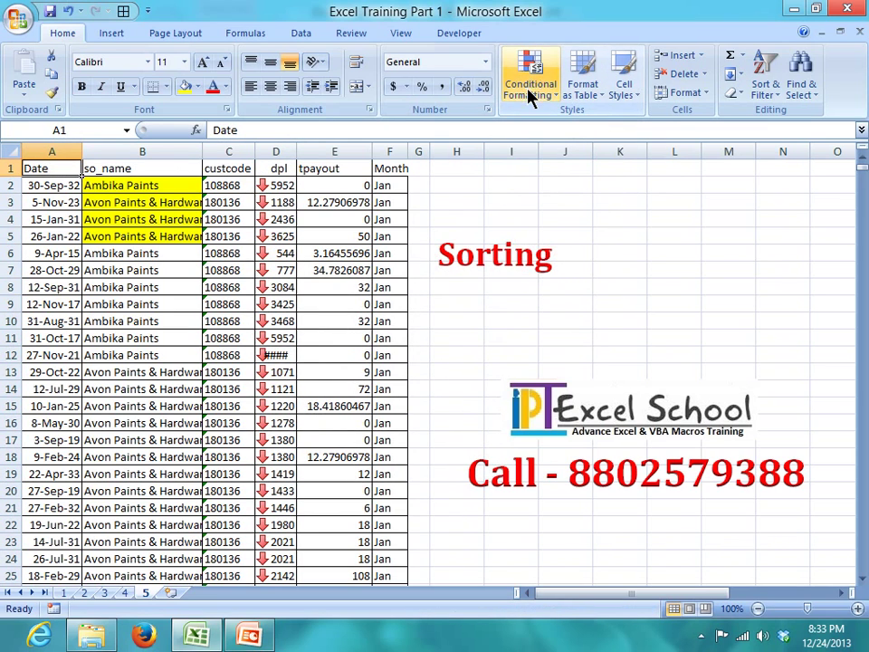
- Set up a custom sort on dpl by Cell Icon with the yellow arrow On Top
click(763, 91)
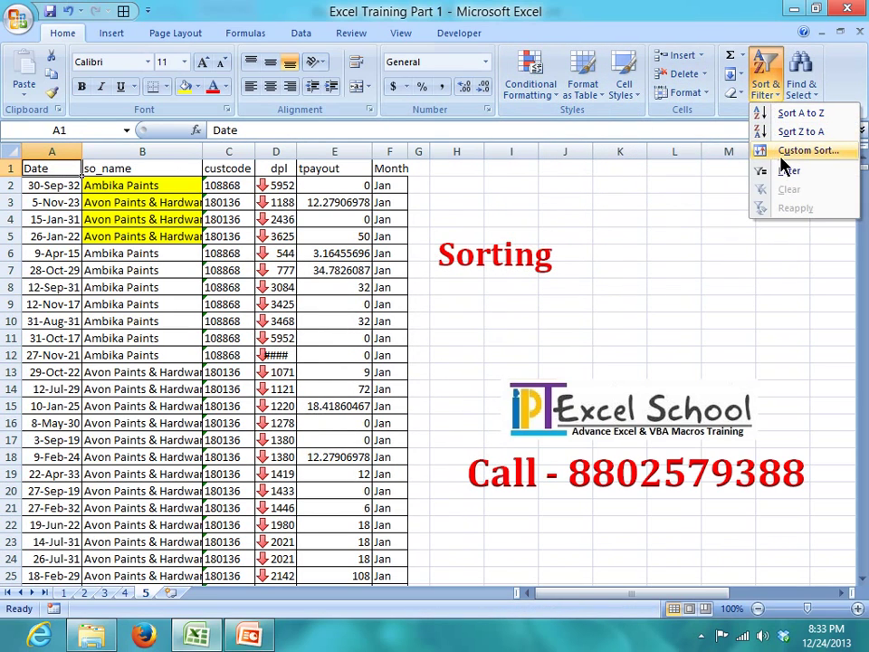
click(785, 158)
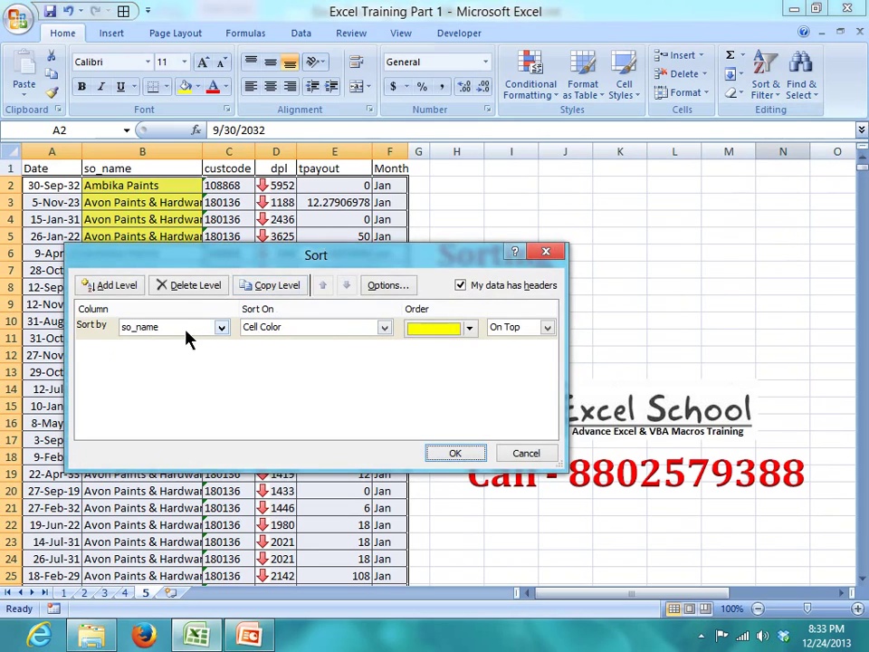
click(188, 331)
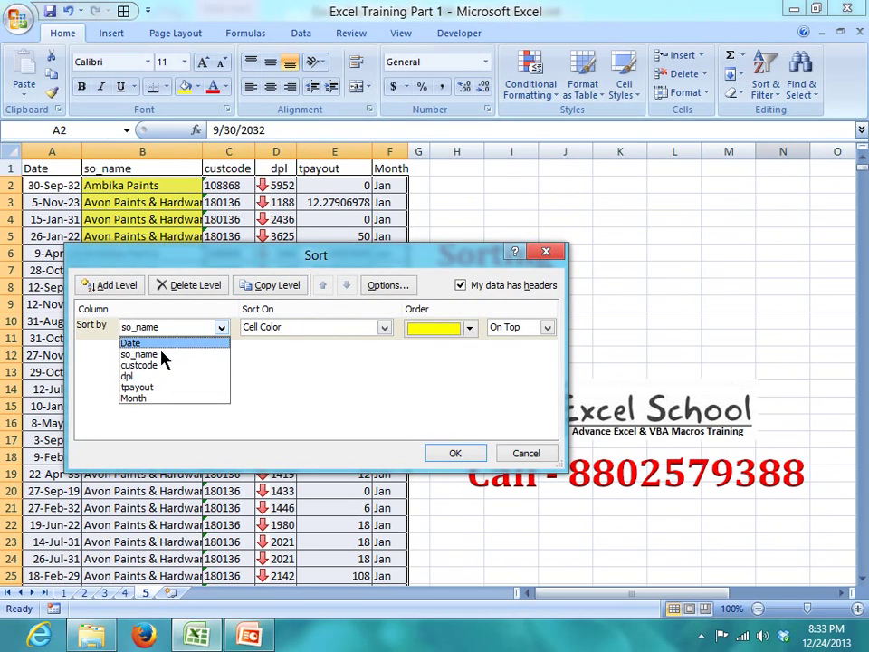
click(155, 375)
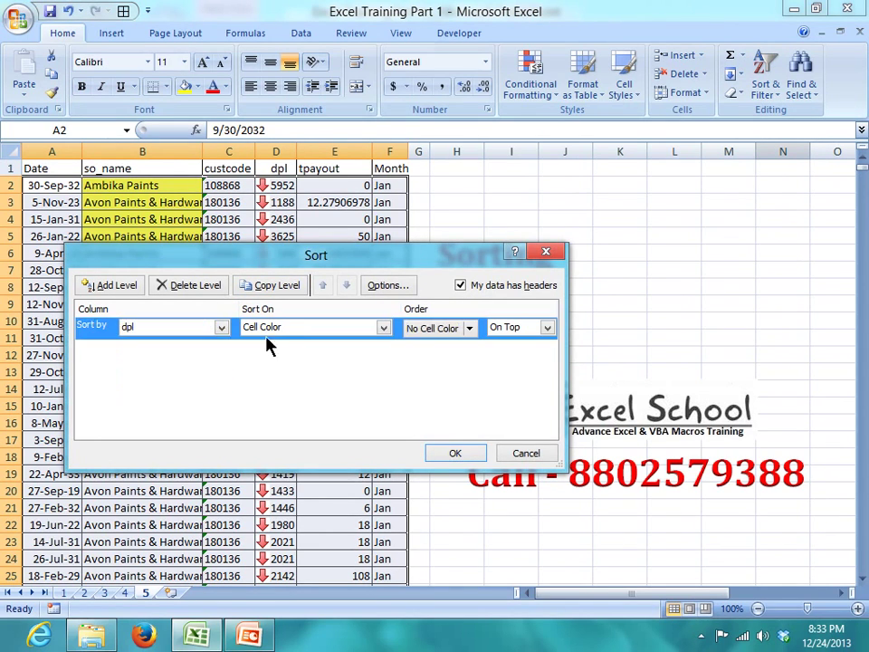
click(306, 328)
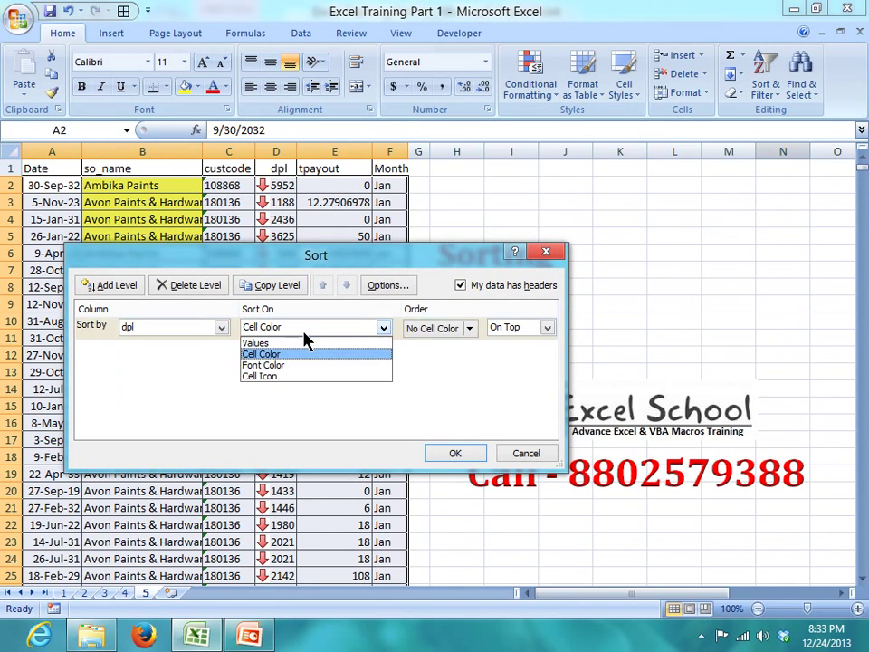
click(296, 377)
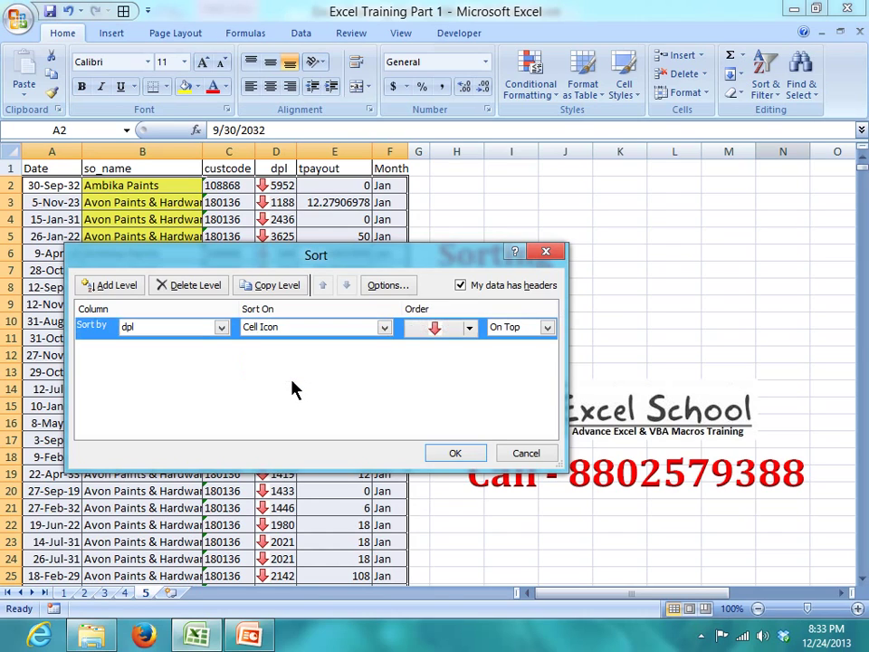
click(469, 333)
click(435, 353)
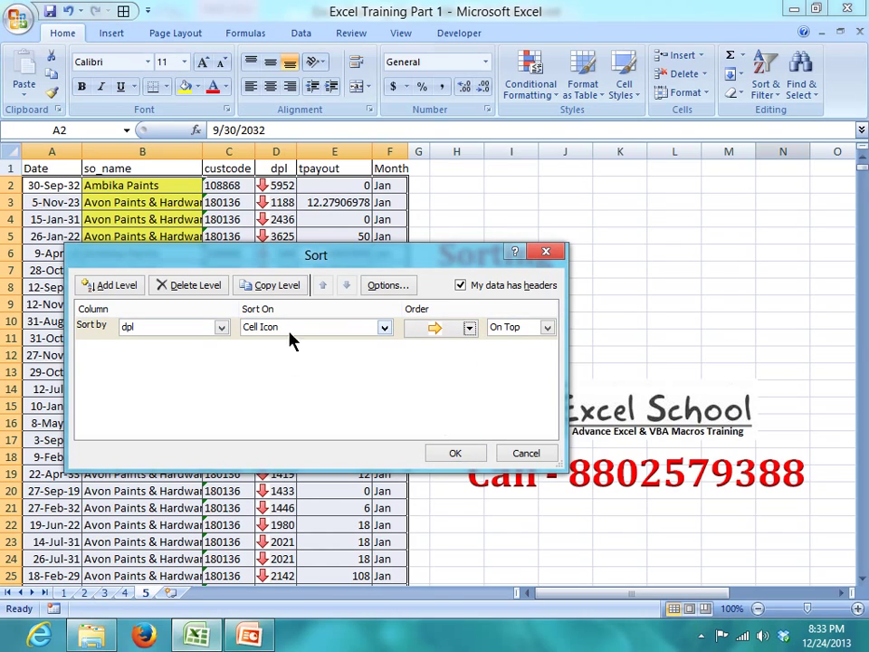
- Add a second dpl icon level with the green up-arrow next and apply the sort
click(113, 286)
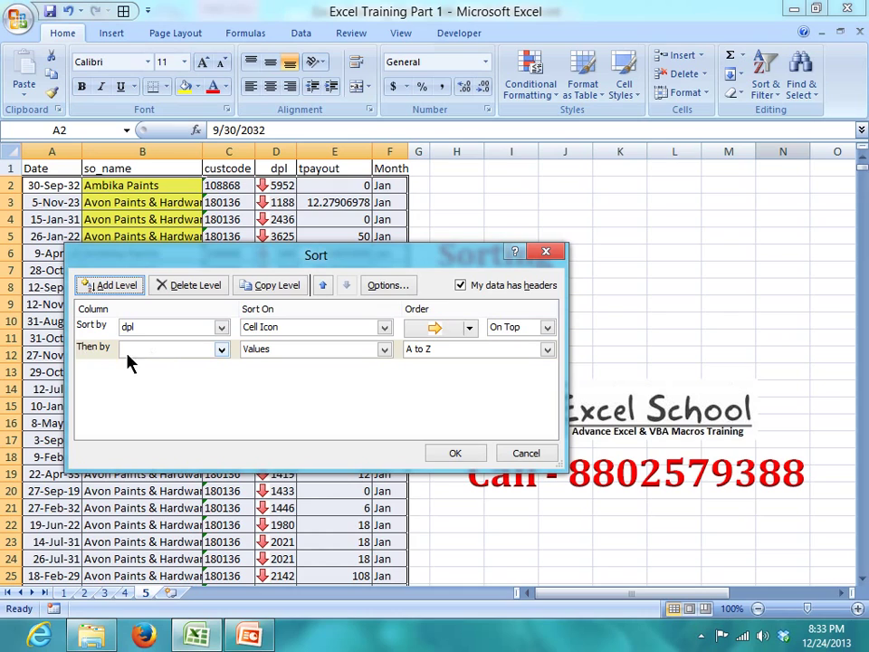
click(152, 352)
click(136, 396)
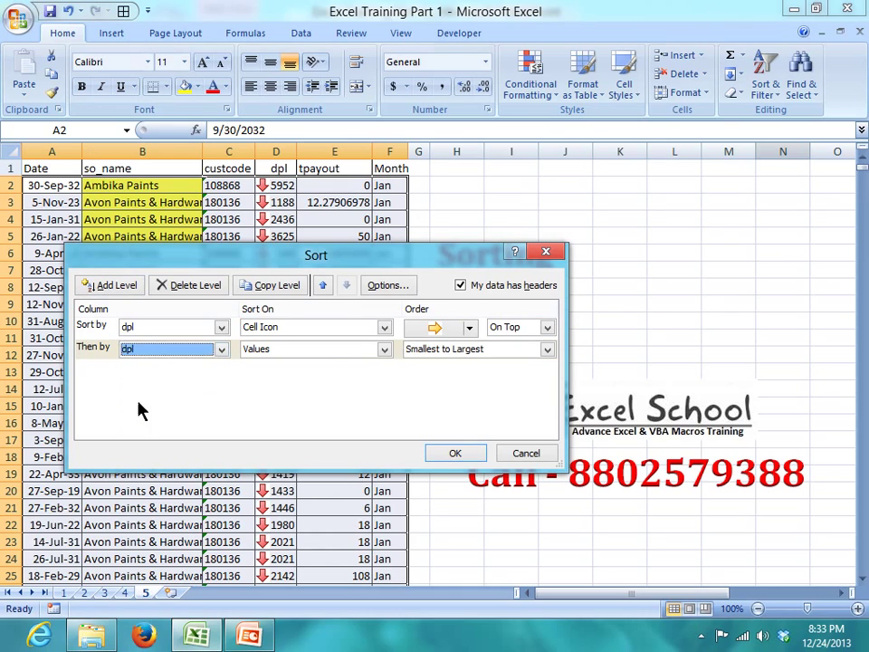
click(329, 352)
click(287, 398)
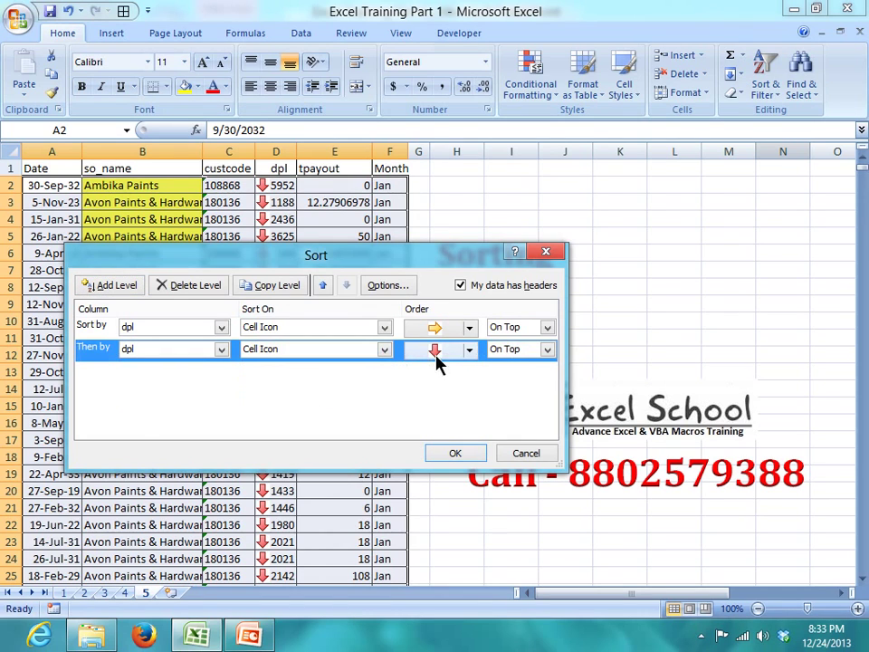
click(469, 350)
click(461, 374)
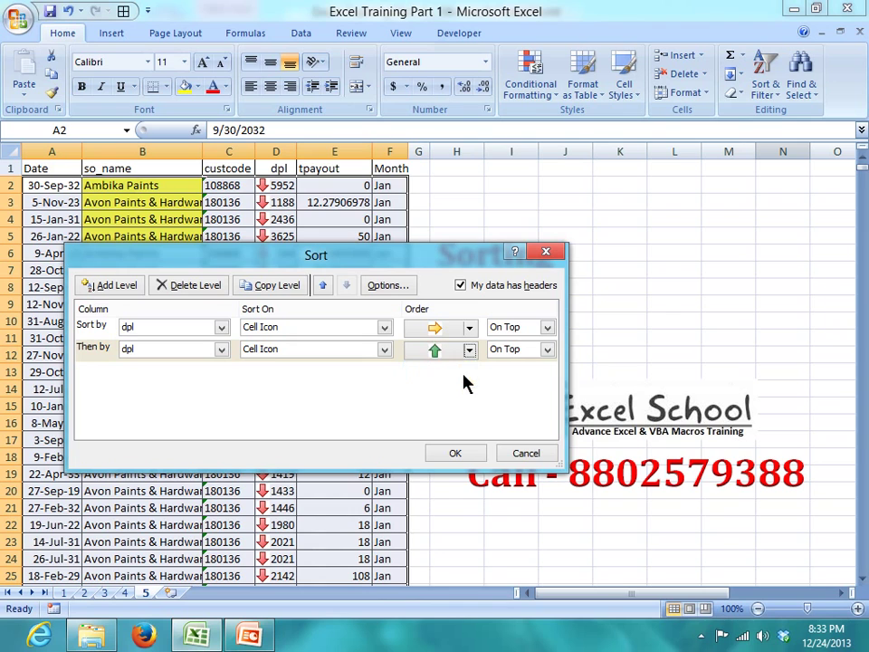
click(456, 452)
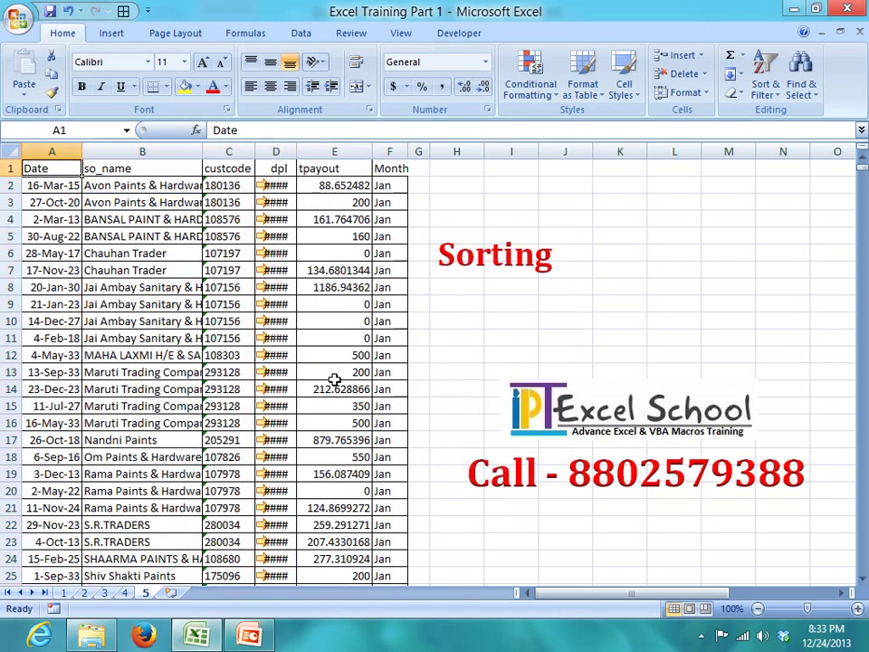
- Autofit column D so the dpl values display in full
drag(287, 270, 283, 253)
click(293, 170)
double_click(296, 151)
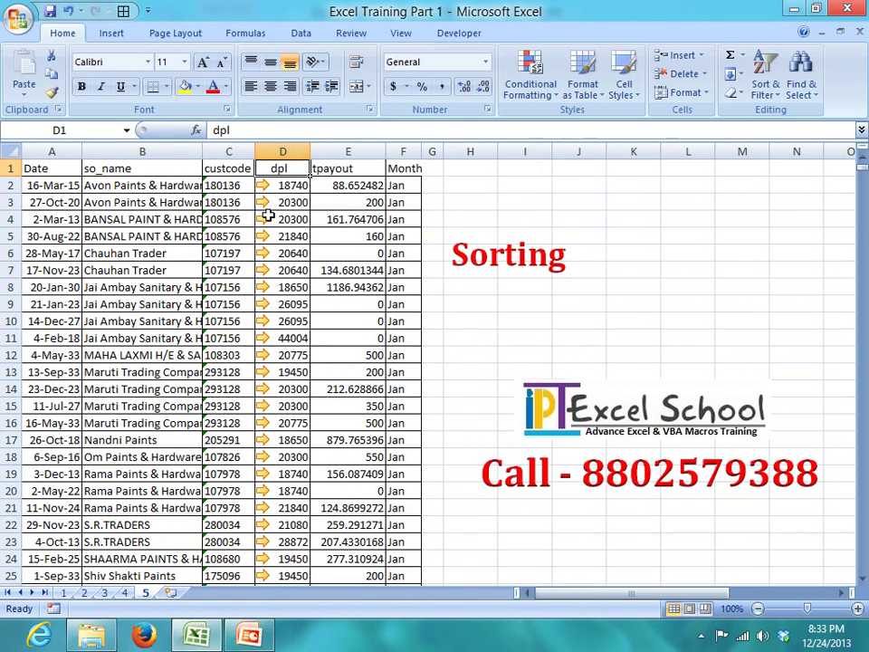
click(268, 217)
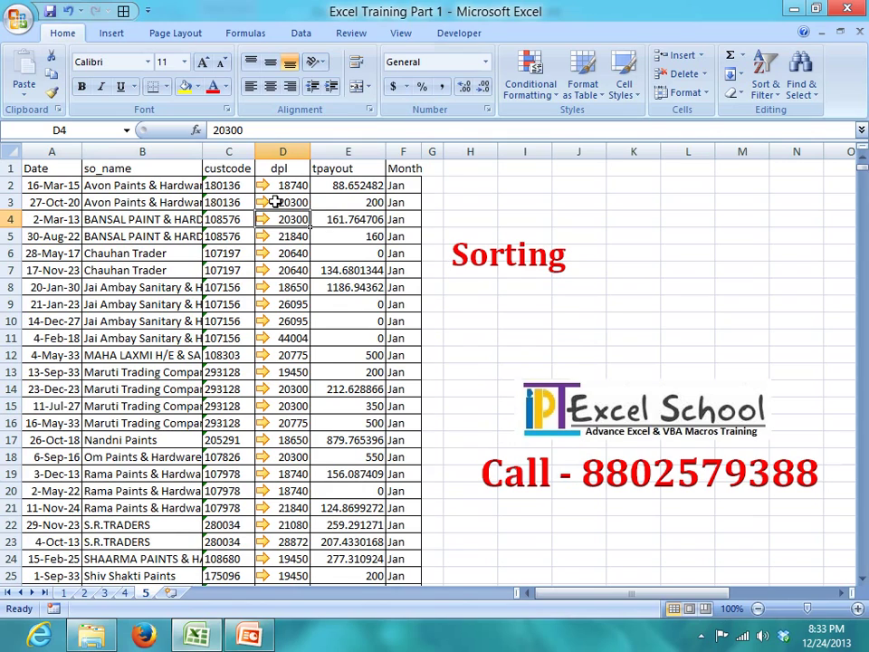